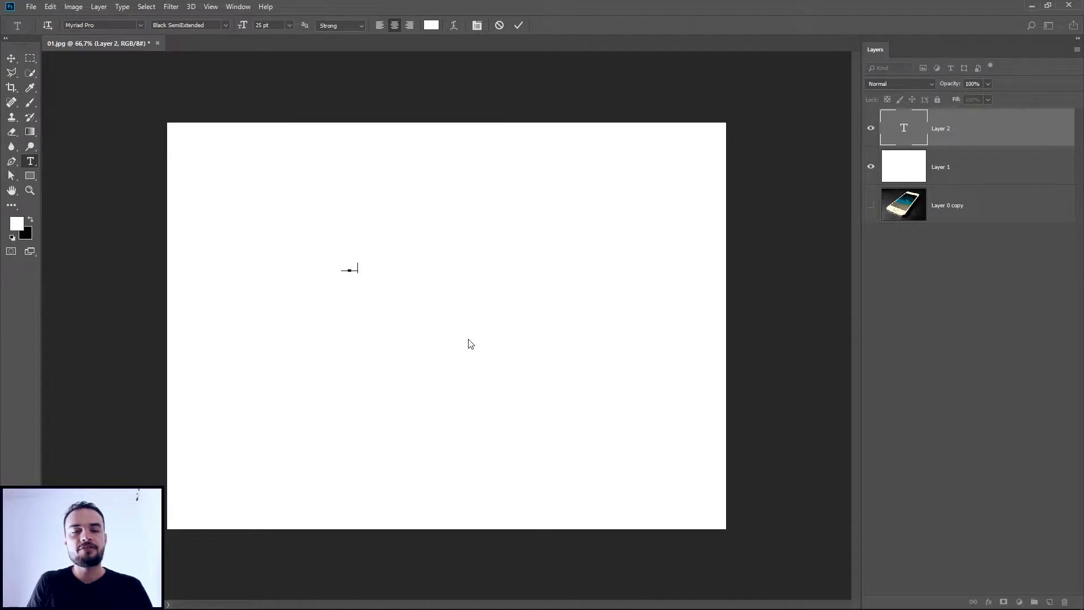
- Finish the IPHONE text in black and scale it up proportionally to about 607%
key("ctrl+a")
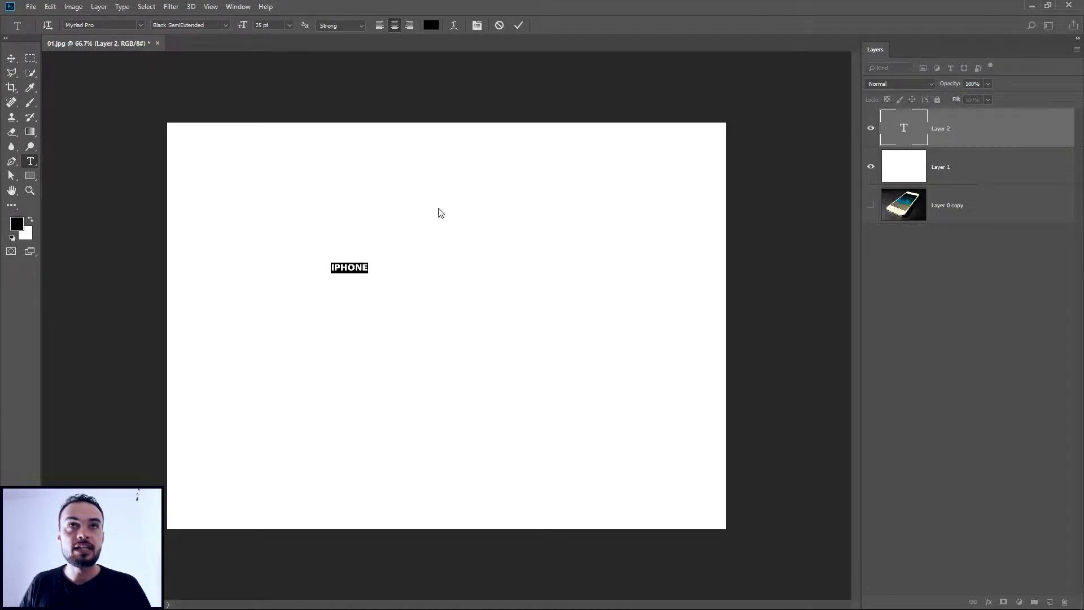
left_click(518, 26)
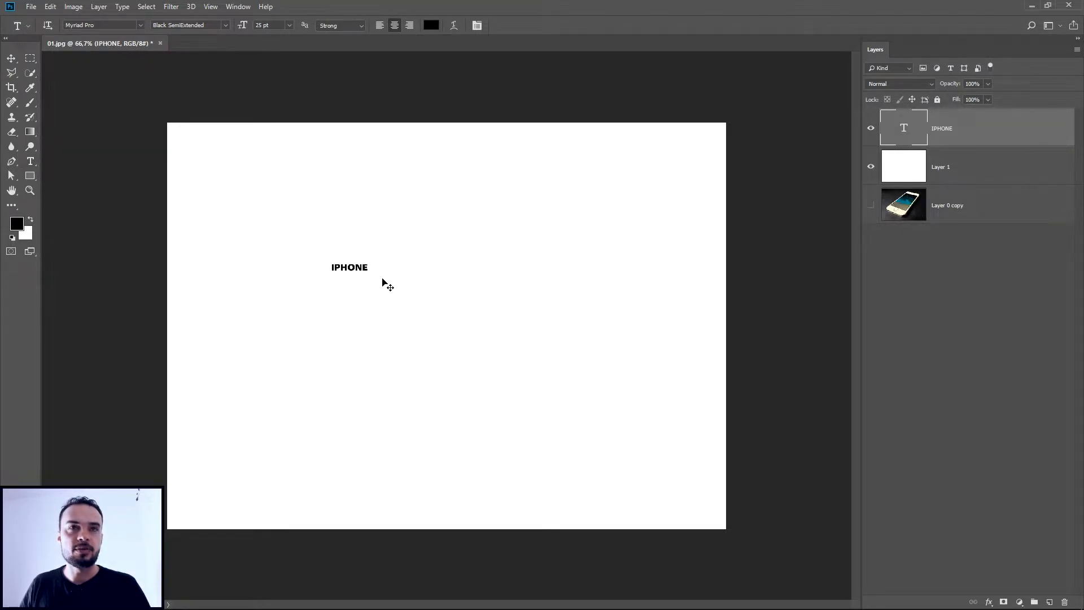
key("ctrl+t")
left_click_drag(372, 263, 473, 297)
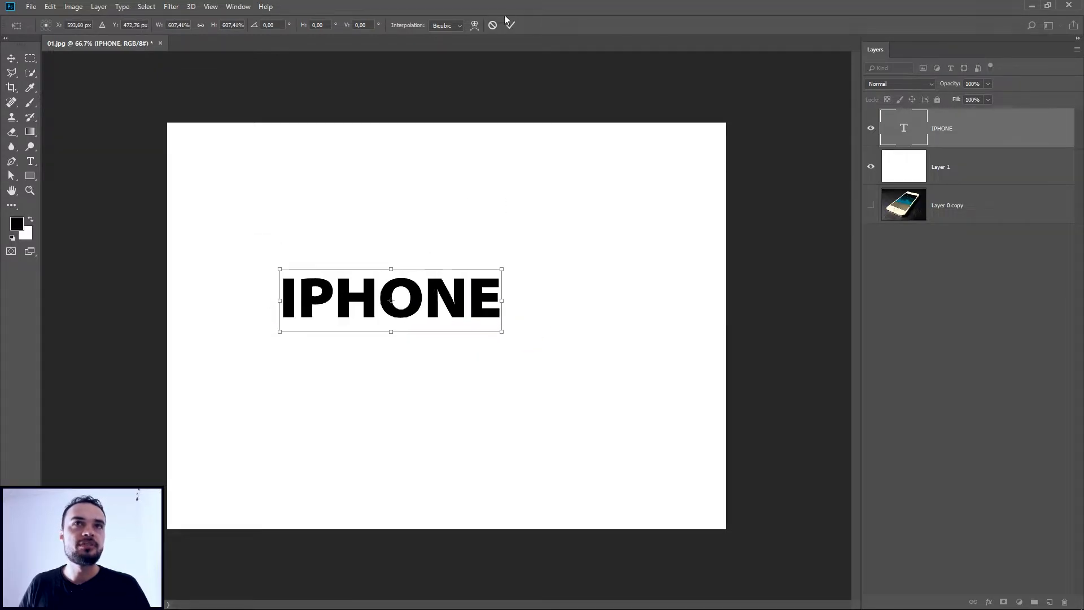
left_click(511, 26)
- Apply the Myriad Pro Black SemiExtended style to the IPHONE text and move it to the middle of the canvas
left_click(405, 303)
key("ctrl+a")
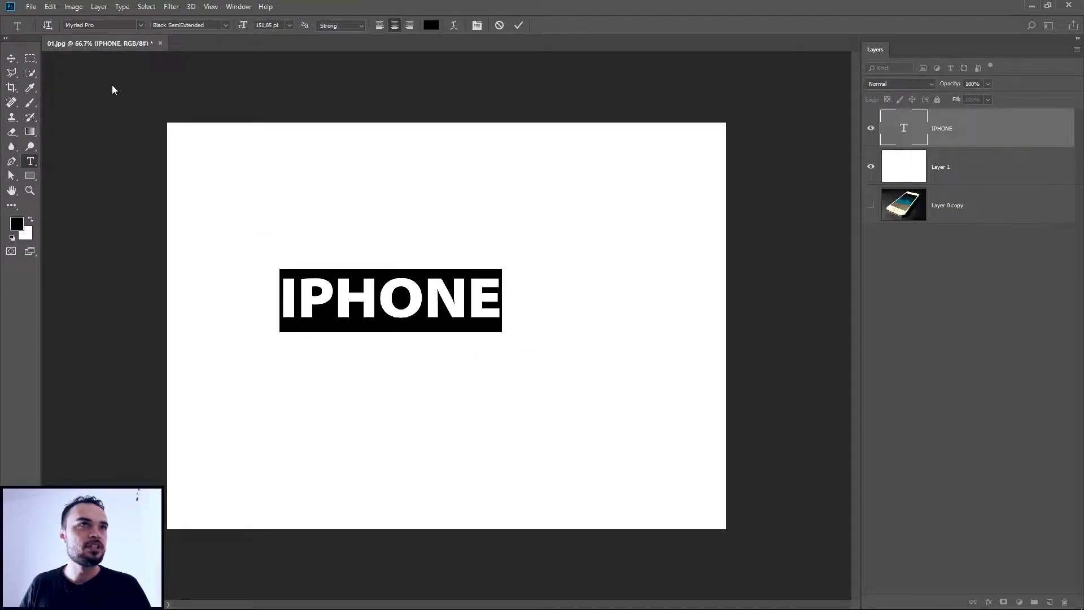
left_click(222, 29)
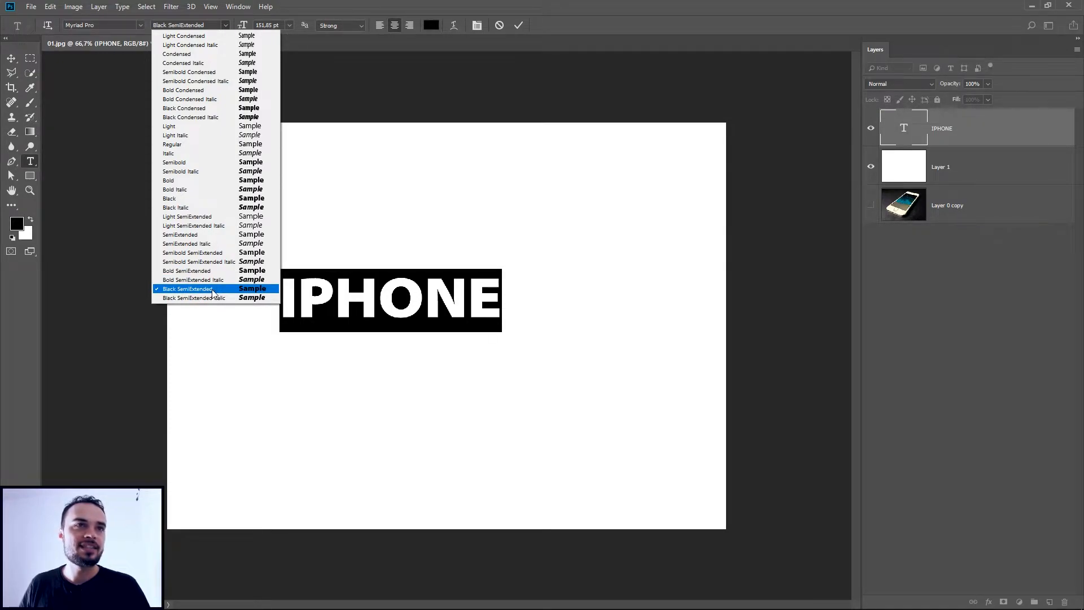
left_click(195, 290)
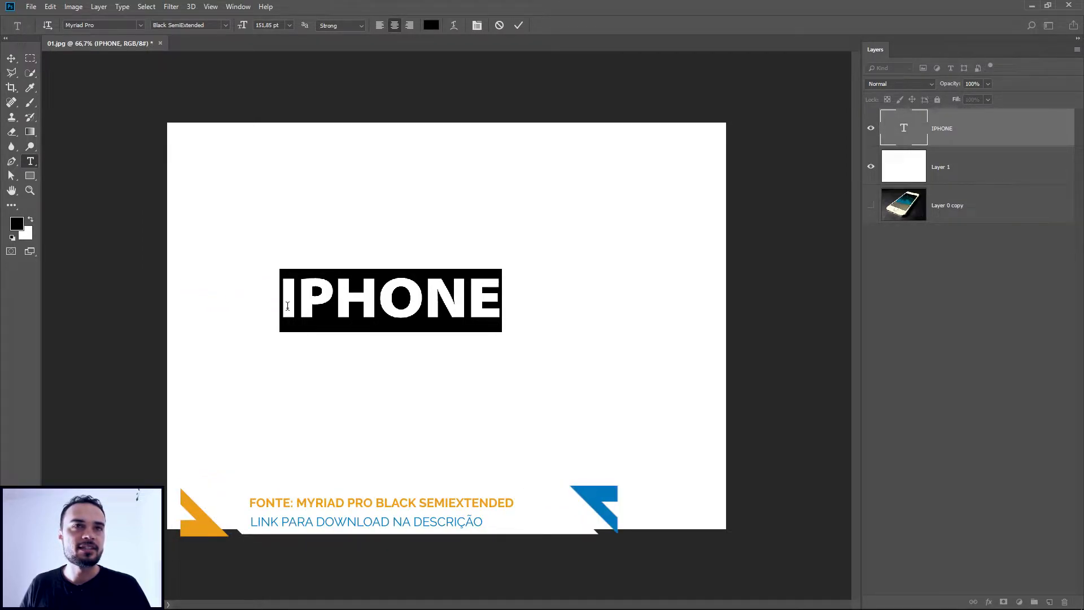
left_click(518, 26)
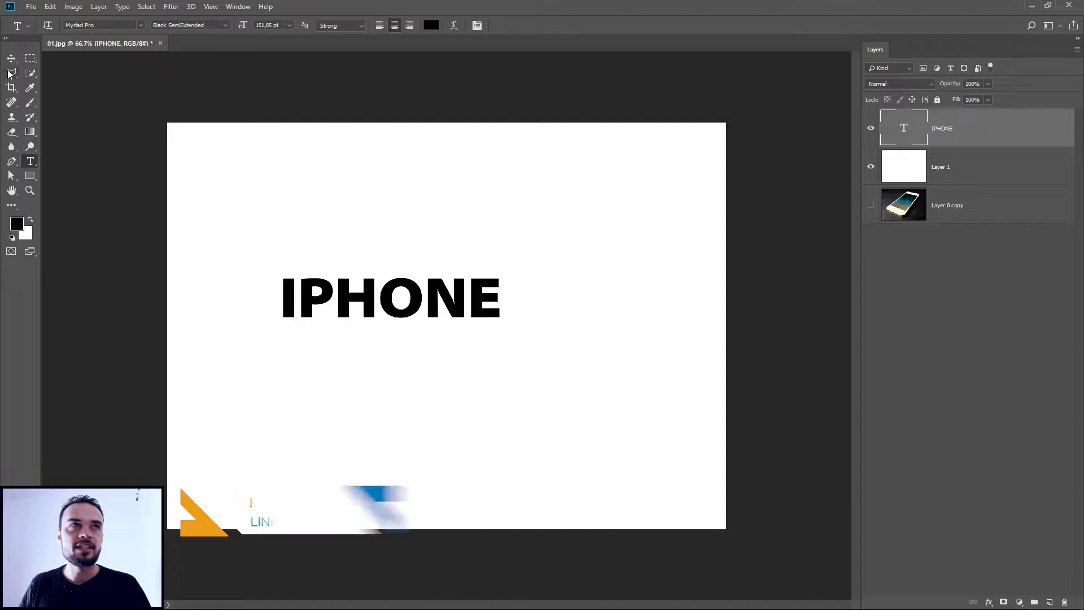
key("v")
left_click_drag(388, 321, 440, 341)
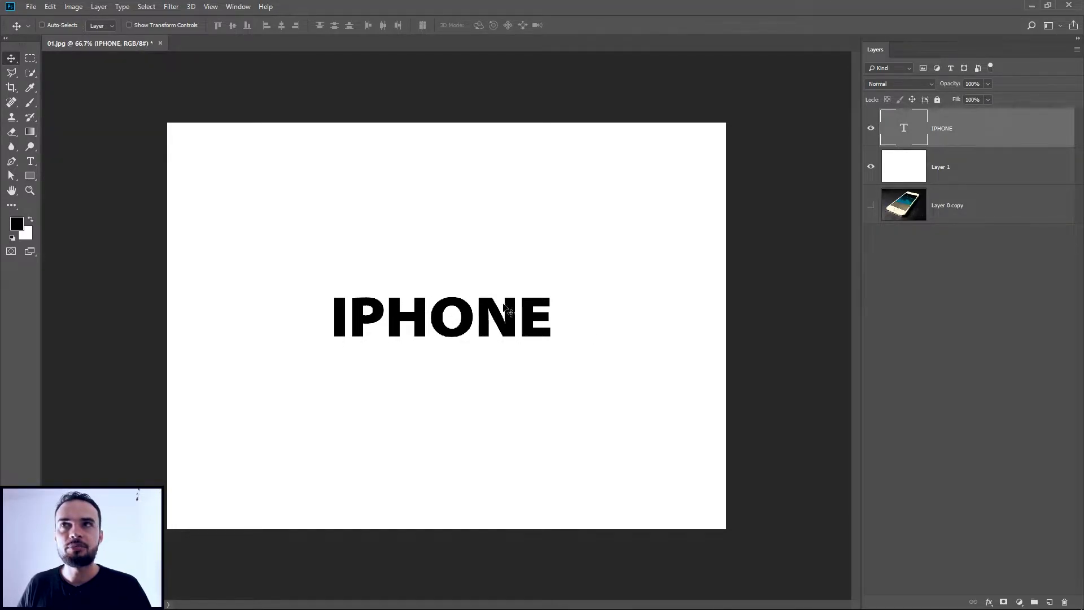
- Define a brush preset named "Iphone Texto" from the IPHONE text and delete the text layer
left_click(51, 7)
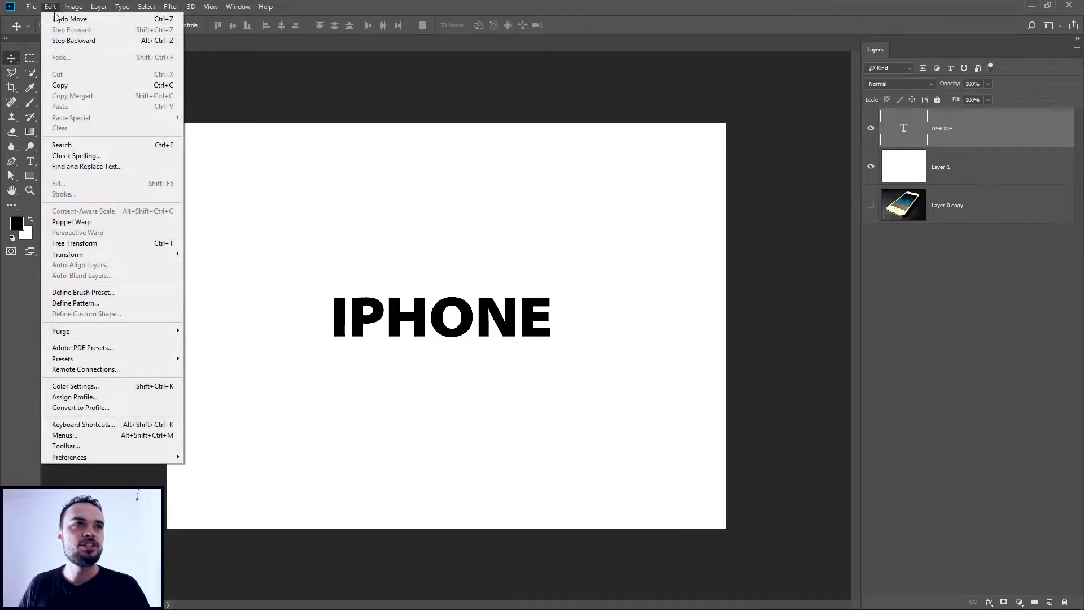
left_click(134, 296)
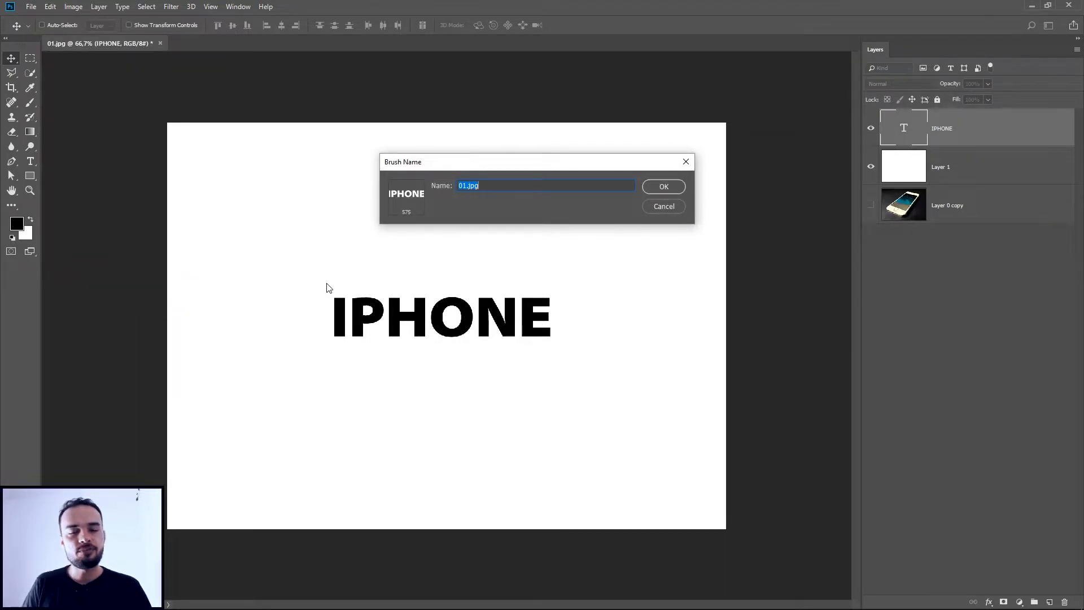
type("Iphone Texto")
key("Return")
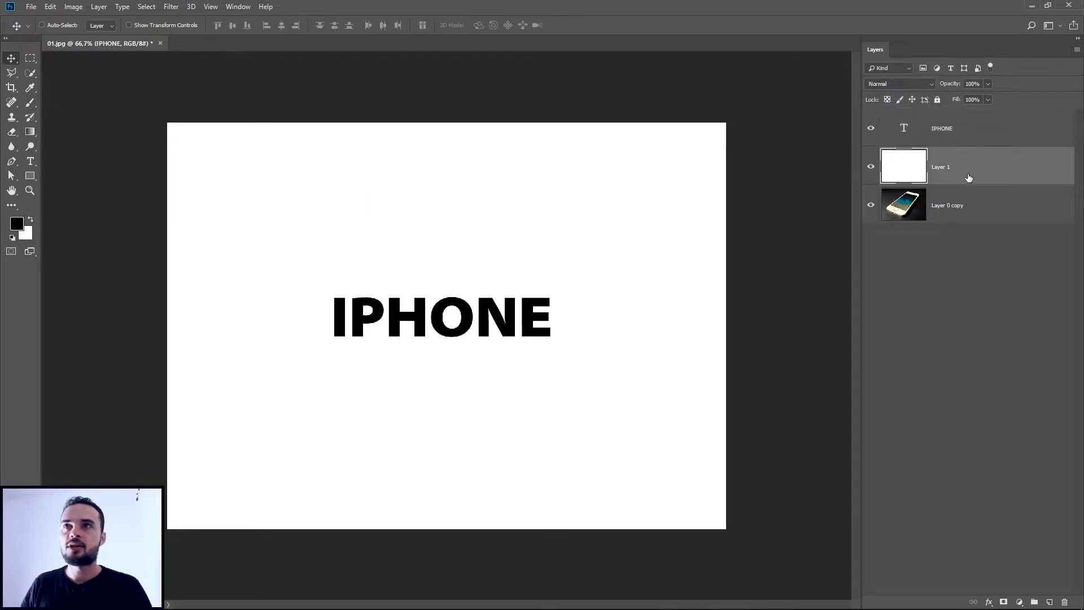
left_click_drag(1010, 136, 1064, 601)
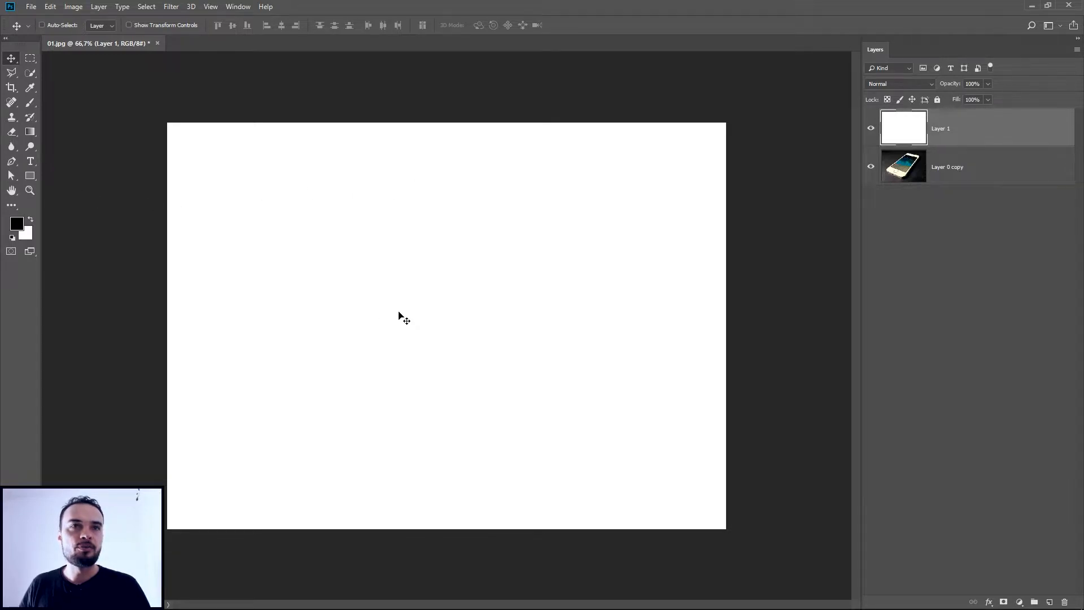
- Activate the Brush tool with the Iphone Texto preset and add an empty layer above Layer 1
key("b")
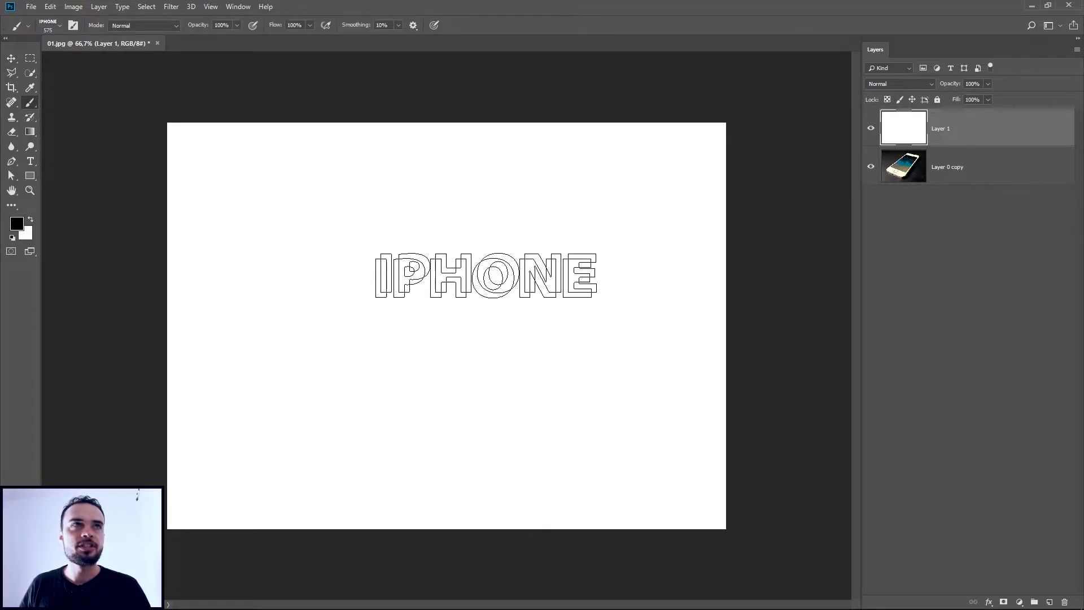
left_click(59, 26)
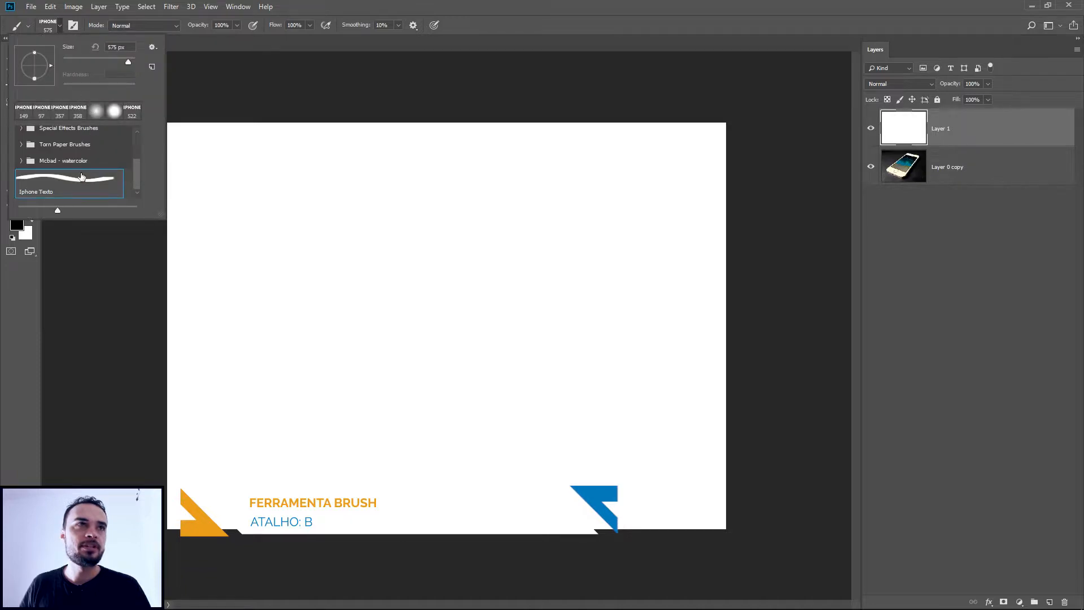
left_click(59, 26)
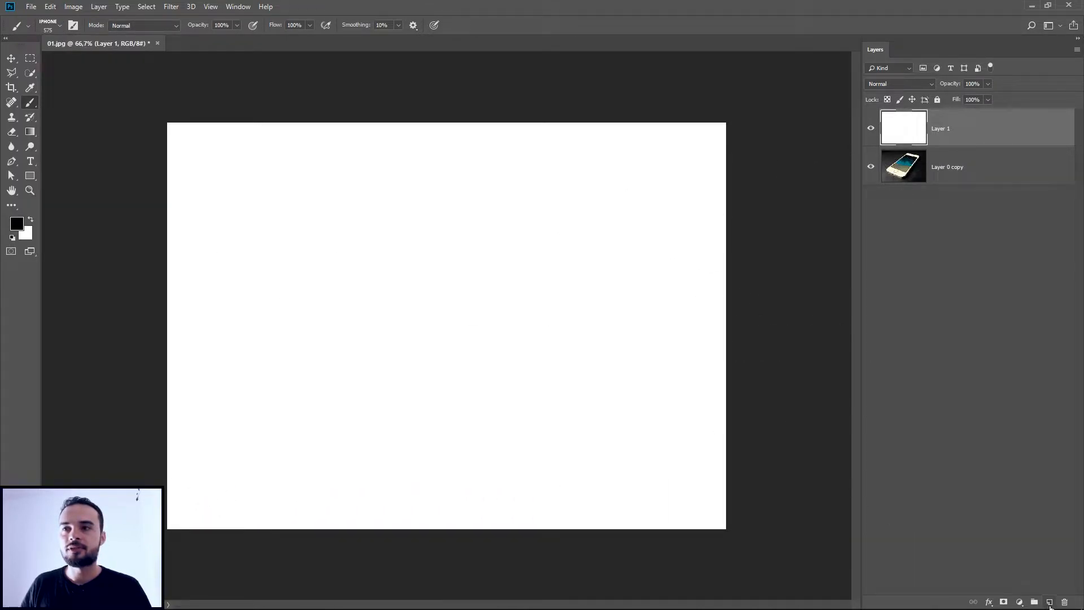
left_click(1048, 602)
- Paint two test strokes with the Iphone Texto brush on the empty layer and undo each one
mouse_move(348, 463)
left_mouse_down()
mouse_move(354, 379)
mouse_move(435, 333)
mouse_move(610, 304)
mouse_move(543, 201)
mouse_move(397, 185)
mouse_move(380, 250)
mouse_move(564, 386)
mouse_move(575, 428)
mouse_move(558, 474)
mouse_move(487, 492)
mouse_move(427, 489)
mouse_move(354, 459)
mouse_move(434, 487)
left_mouse_up()
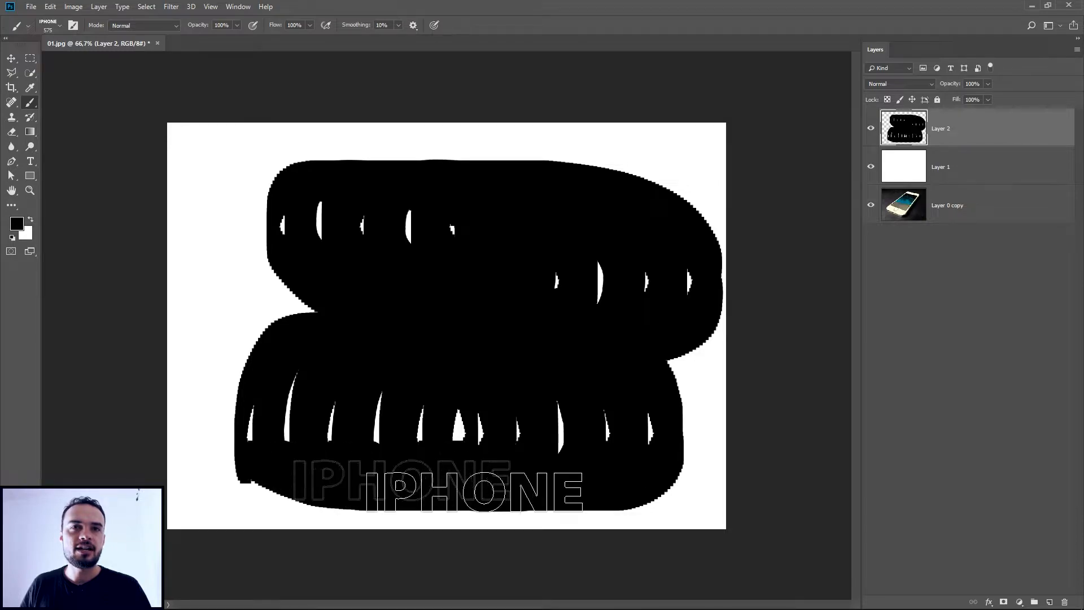
key("ctrl+z")
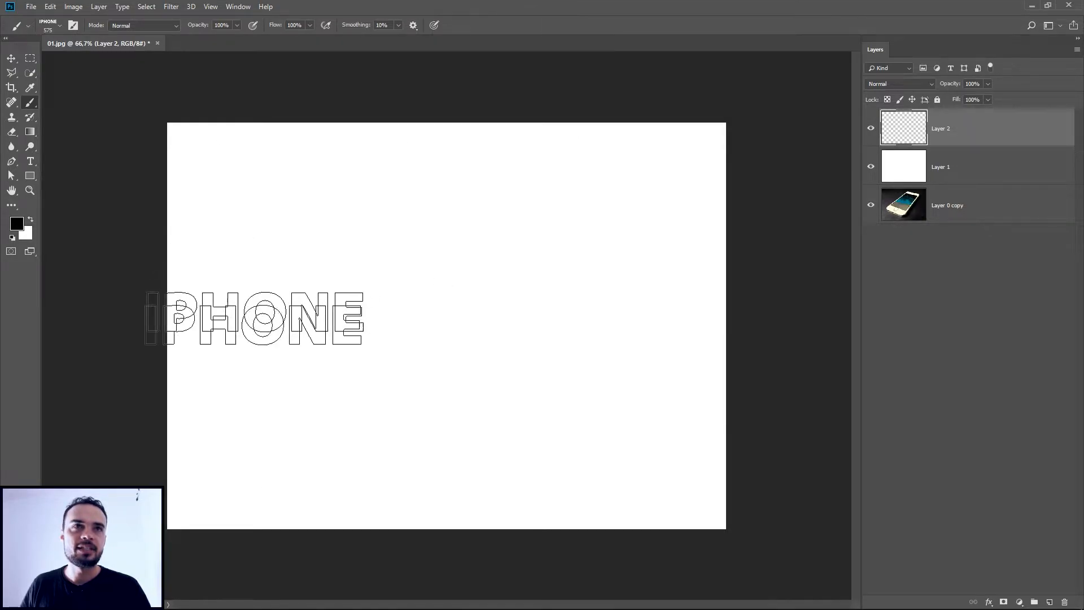
mouse_move(312, 455)
left_mouse_down()
mouse_move(451, 290)
mouse_move(569, 300)
left_mouse_up()
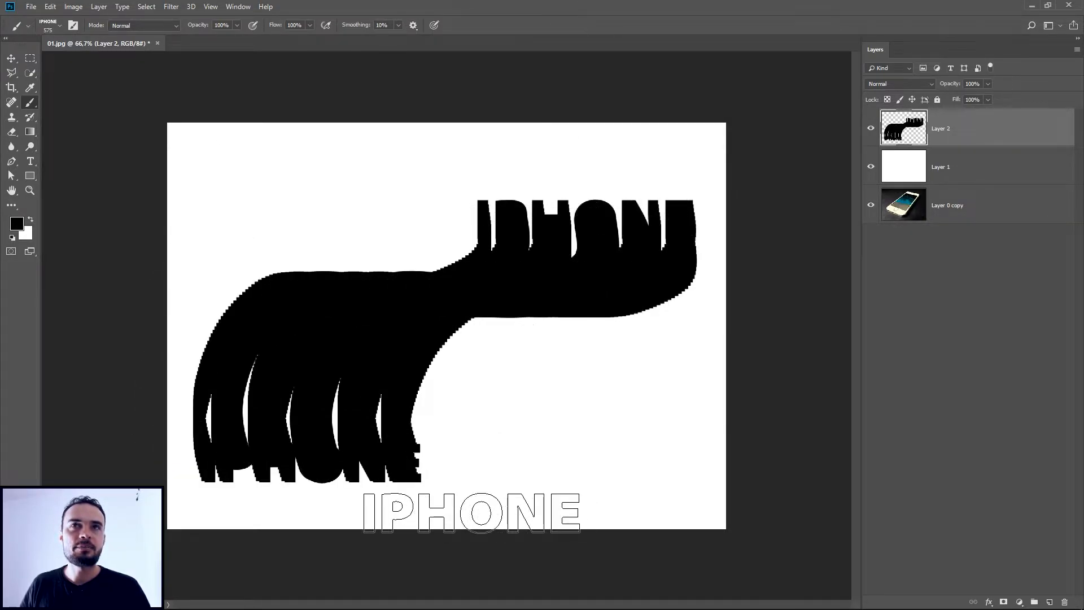
key("ctrl+z")
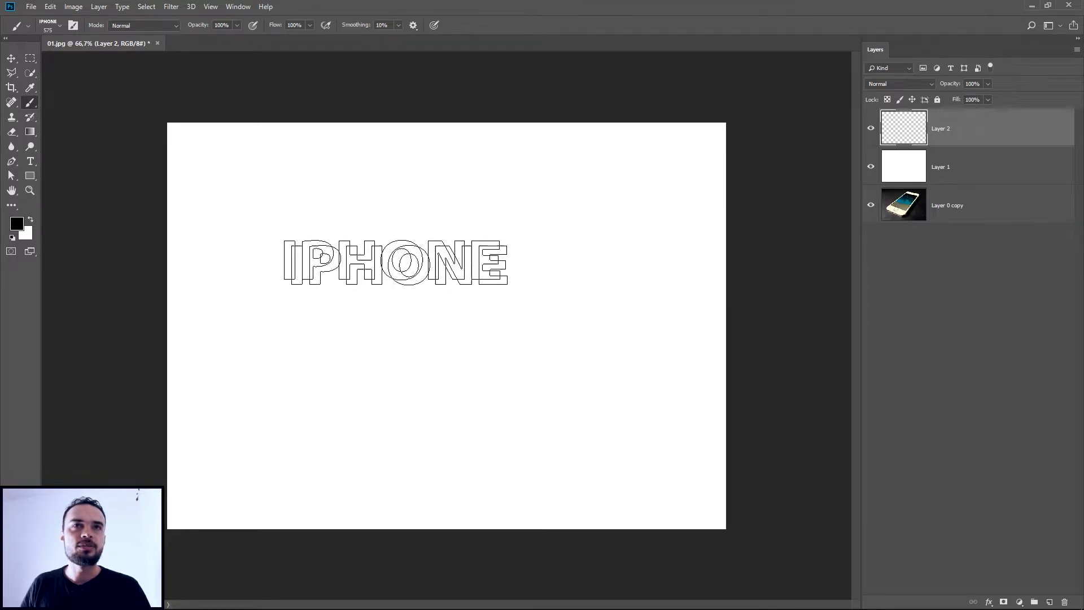
- Show the Brush Settings panel and dock it beside the Layers panel
left_click(73, 25)
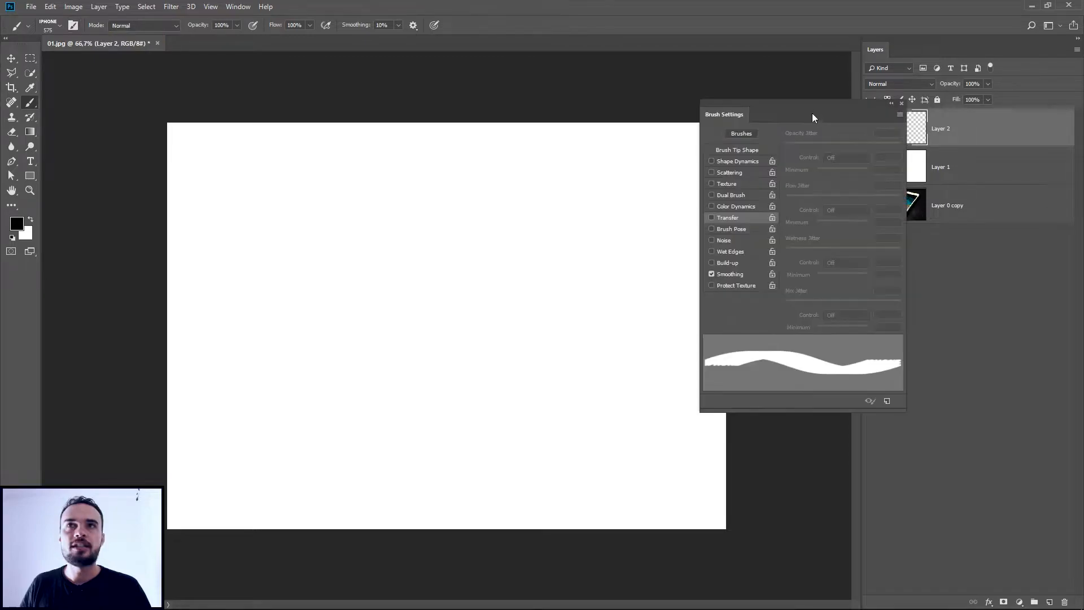
mouse_move(730, 115)
left_mouse_down()
mouse_move(693, 157)
mouse_move(648, 147)
left_mouse_up()
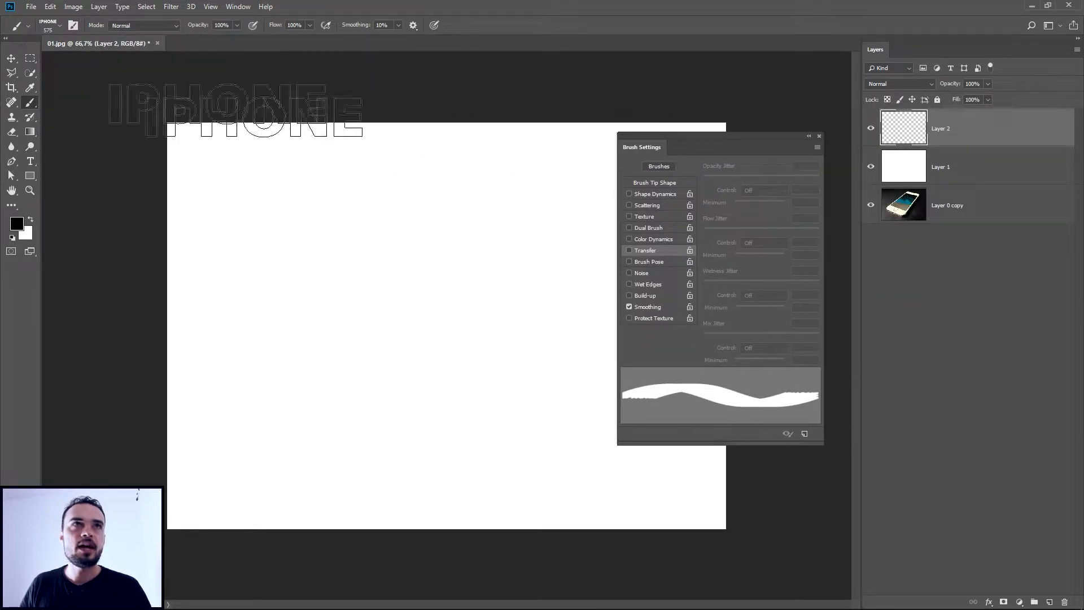
left_click(238, 7)
mouse_move(251, 33)
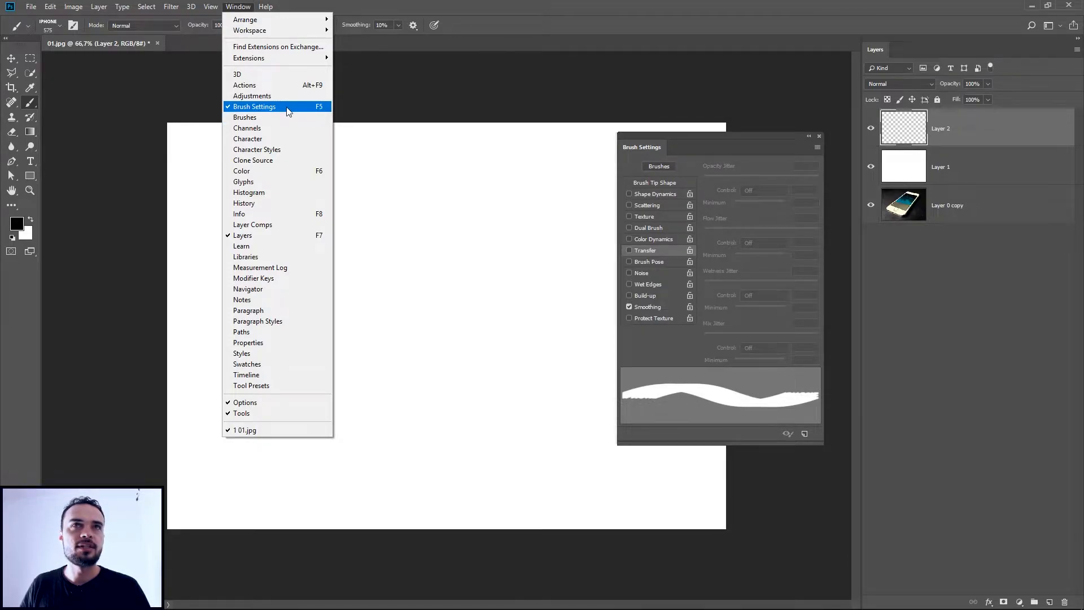
left_click(254, 107)
key("F5")
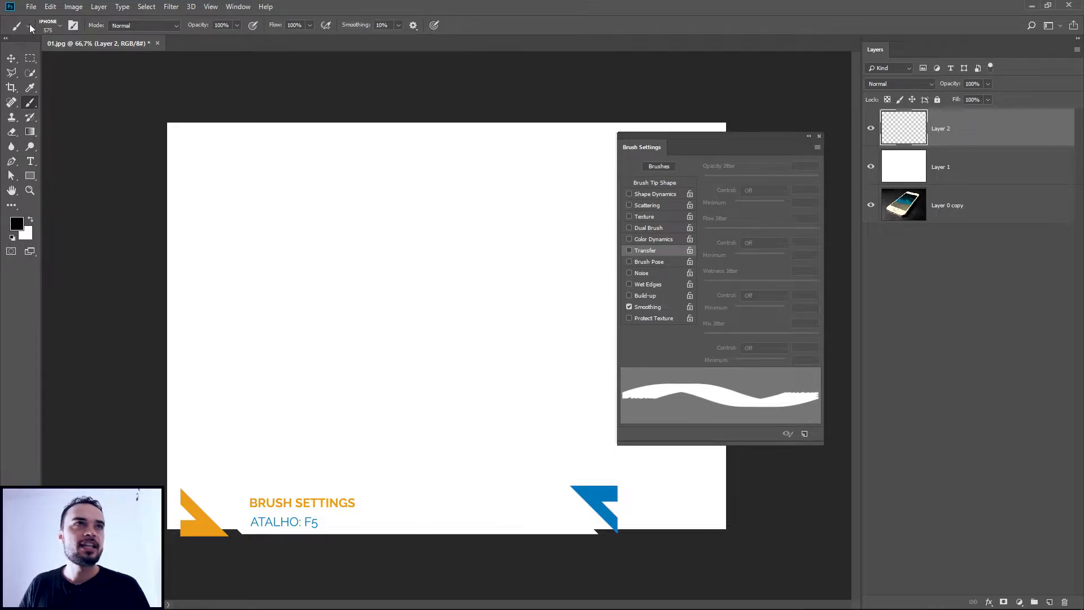
left_click(72, 28)
left_click(72, 27)
left_click_drag(754, 137, 852, 147)
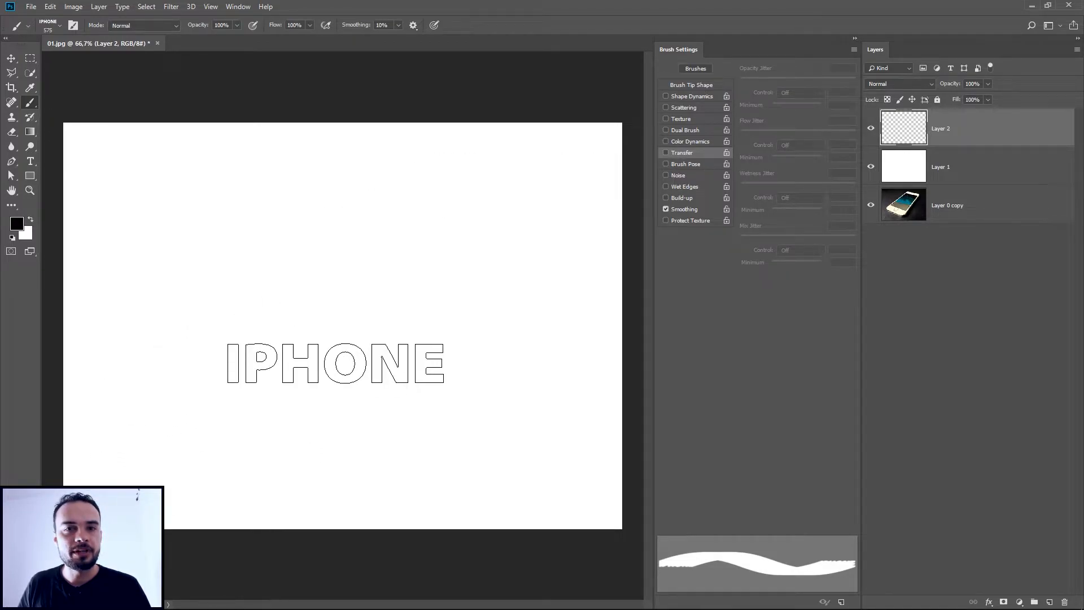
- Paint three more test strokes on Layer 2 to compare with the brush preview, undoing each one
mouse_move(210, 477)
left_mouse_down()
mouse_move(208, 426)
mouse_move(294, 331)
mouse_move(419, 325)
mouse_move(481, 243)
mouse_move(290, 249)
left_mouse_up()
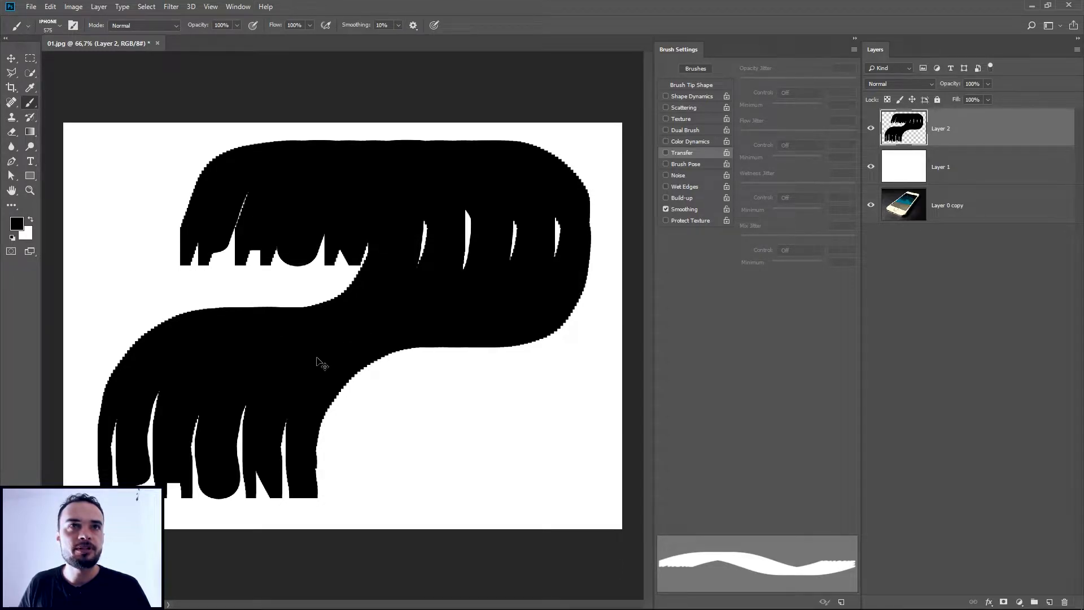
key("ctrl+z")
mouse_move(233, 458)
left_mouse_down()
mouse_move(249, 333)
mouse_move(437, 299)
mouse_move(332, 191)
left_mouse_up()
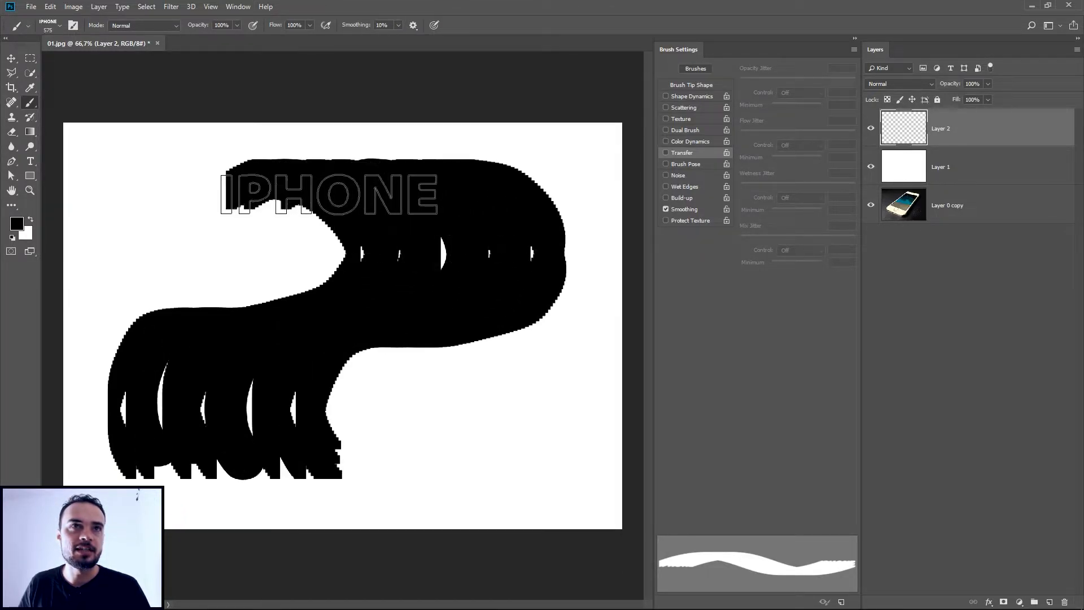
key("ctrl+z")
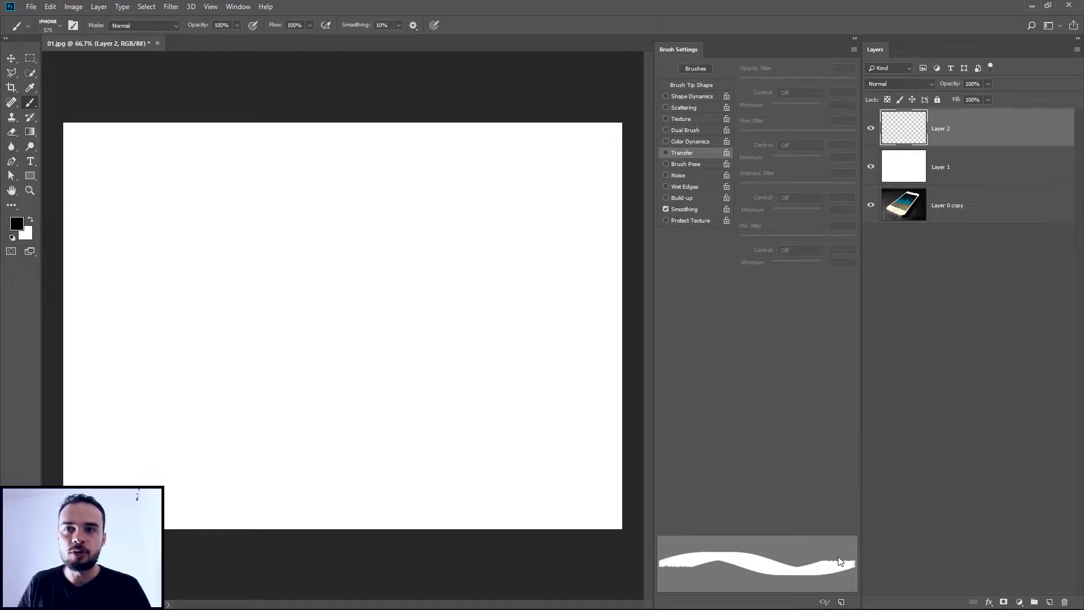
left_click_drag(194, 391, 522, 337)
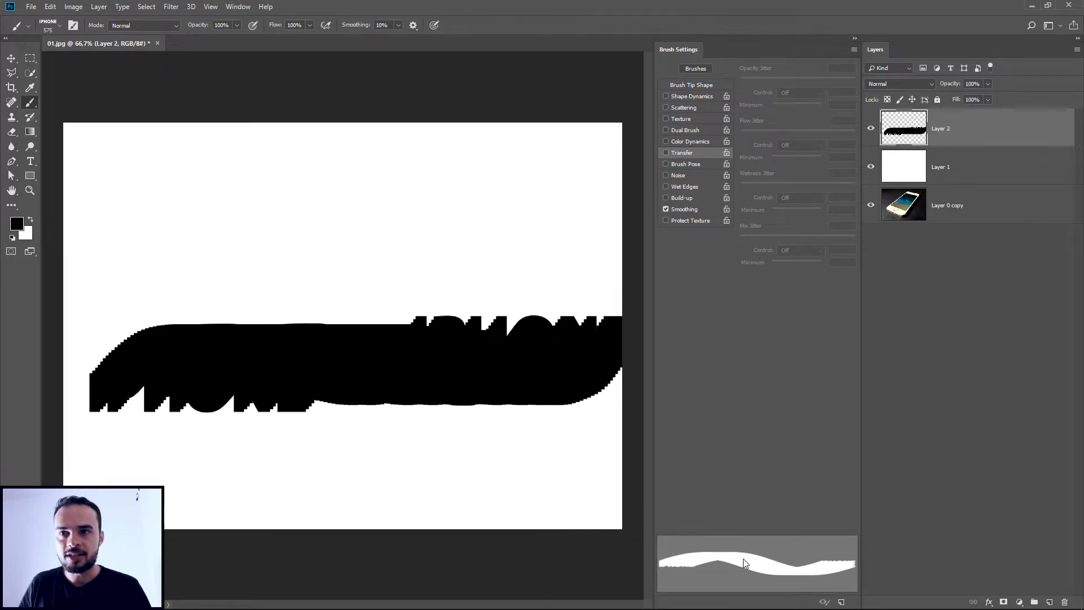
key("ctrl+z")
- Set the Iphone Texto brush tip's spacing to 612% so the words are painted separately
left_click(696, 96)
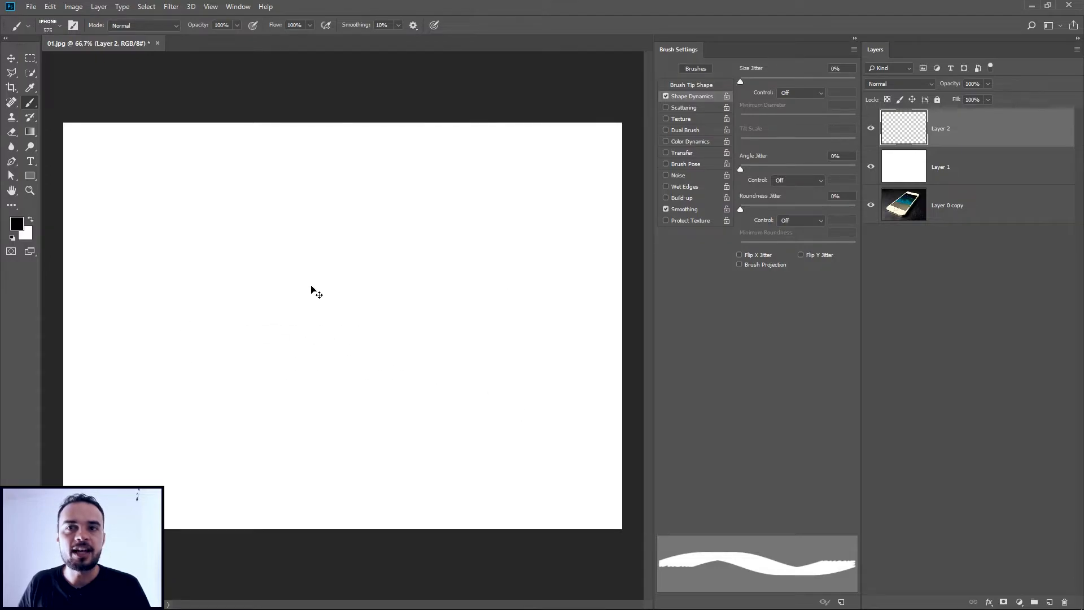
key("ctrl+z")
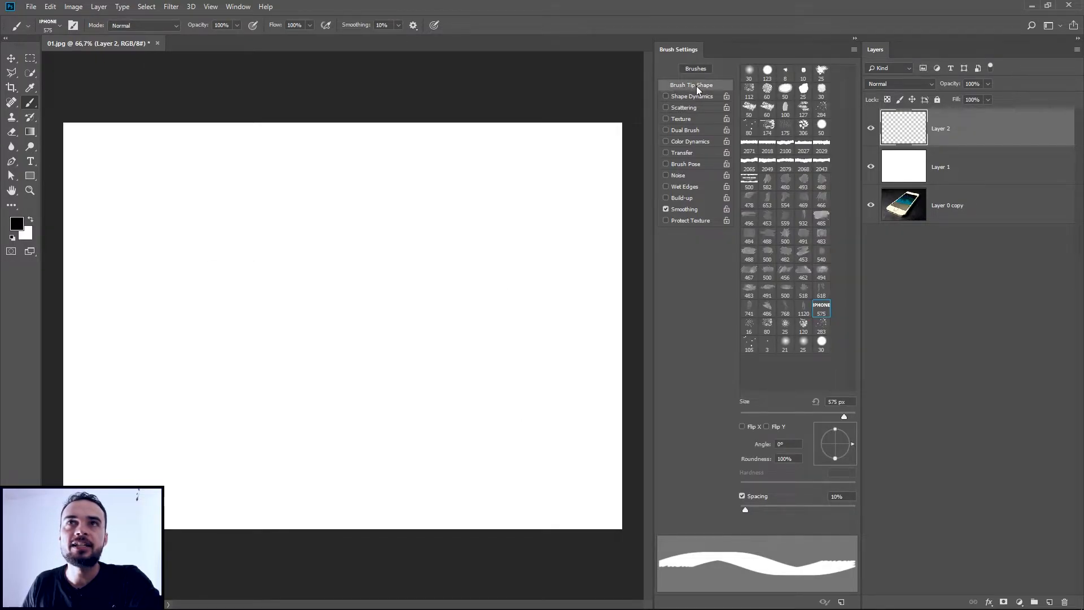
mouse_move(747, 510)
left_mouse_down()
mouse_move(869, 509)
mouse_move(815, 512)
mouse_move(846, 511)
left_mouse_up()
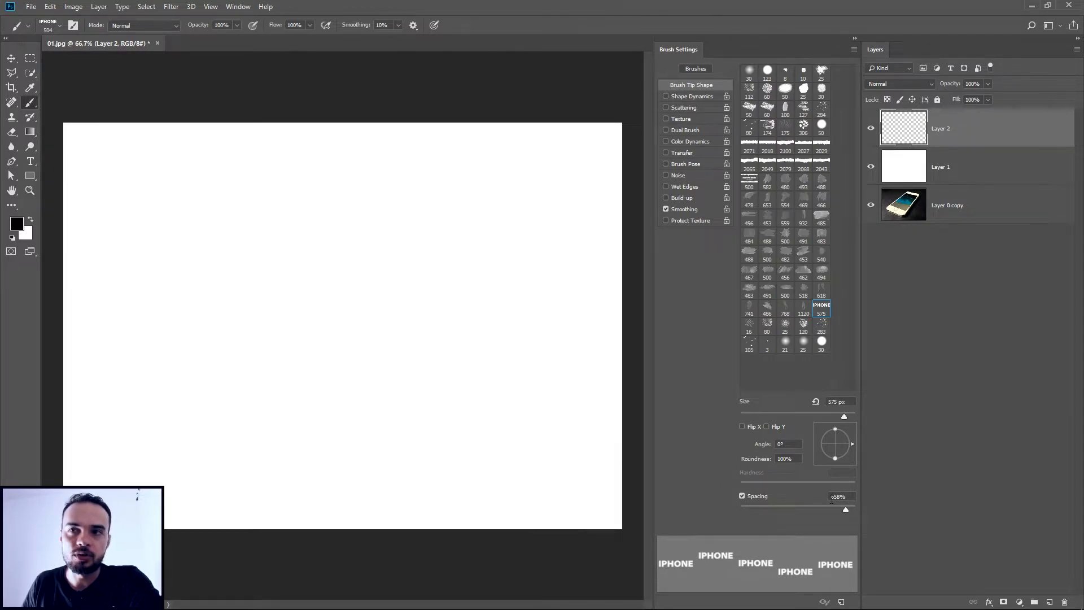
left_click_drag(845, 510, 845, 509)
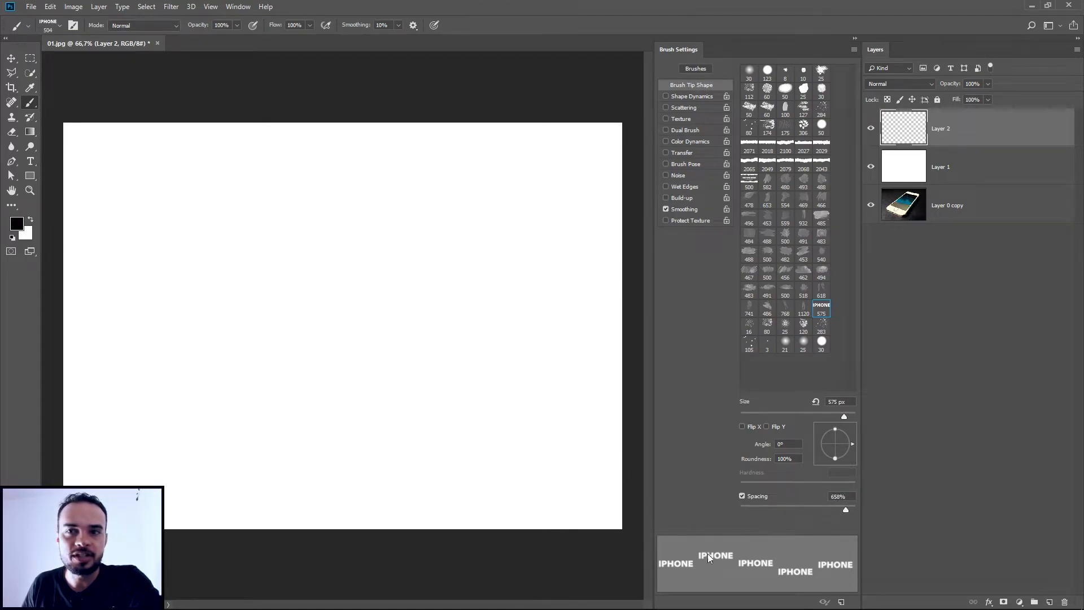
mouse_move(846, 509)
left_mouse_down()
mouse_move(835, 511)
mouse_move(845, 515)
left_mouse_up()
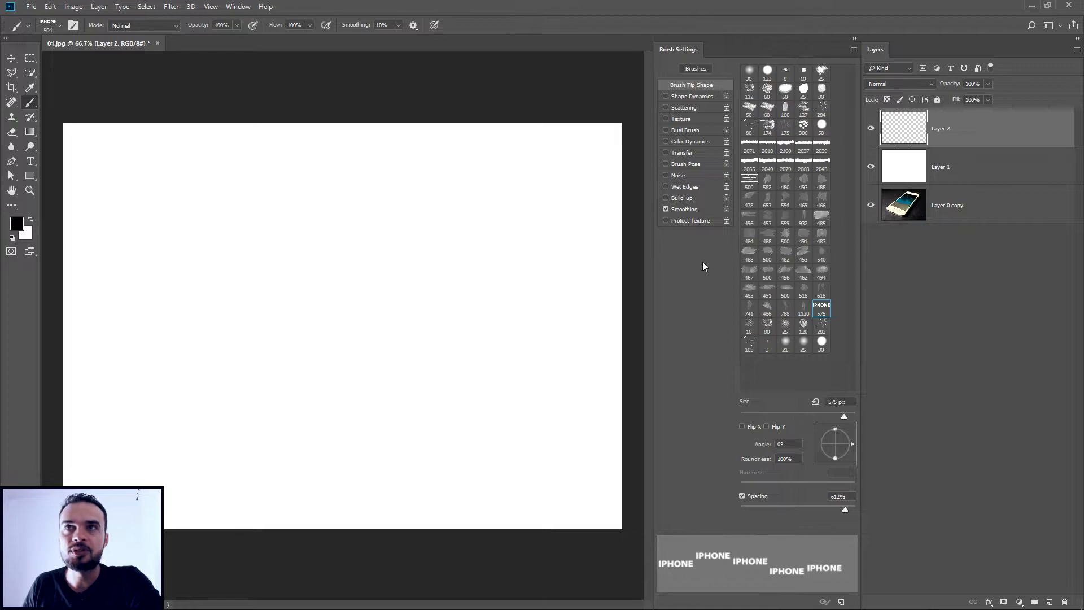
- Enable Shape Dynamics for the brush and set its size jitter to 55%
left_click(689, 97)
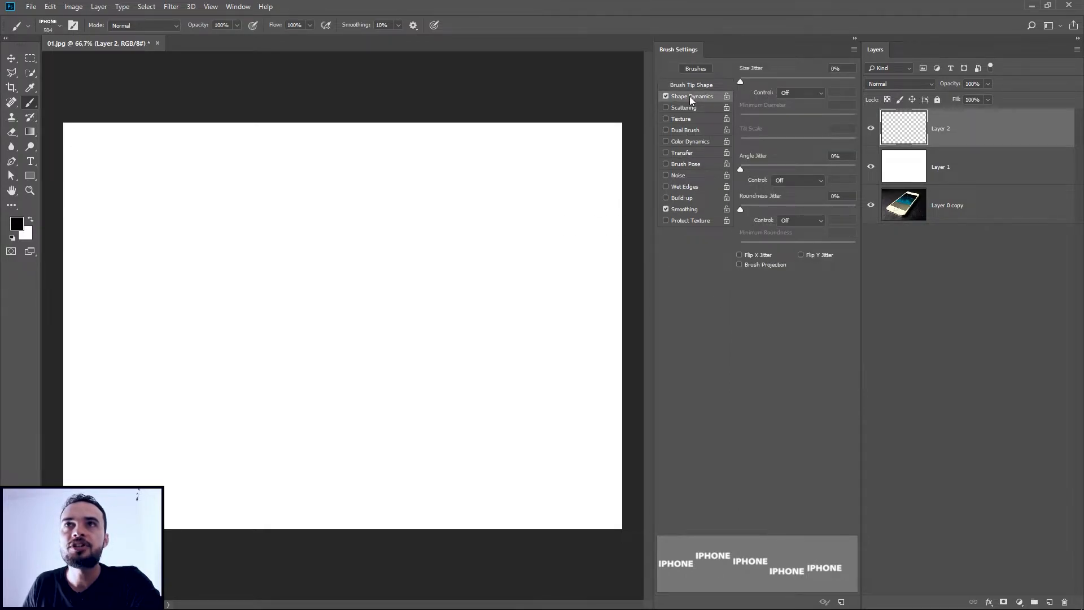
mouse_move(740, 81)
left_mouse_down()
mouse_move(816, 79)
mouse_move(803, 83)
left_mouse_up()
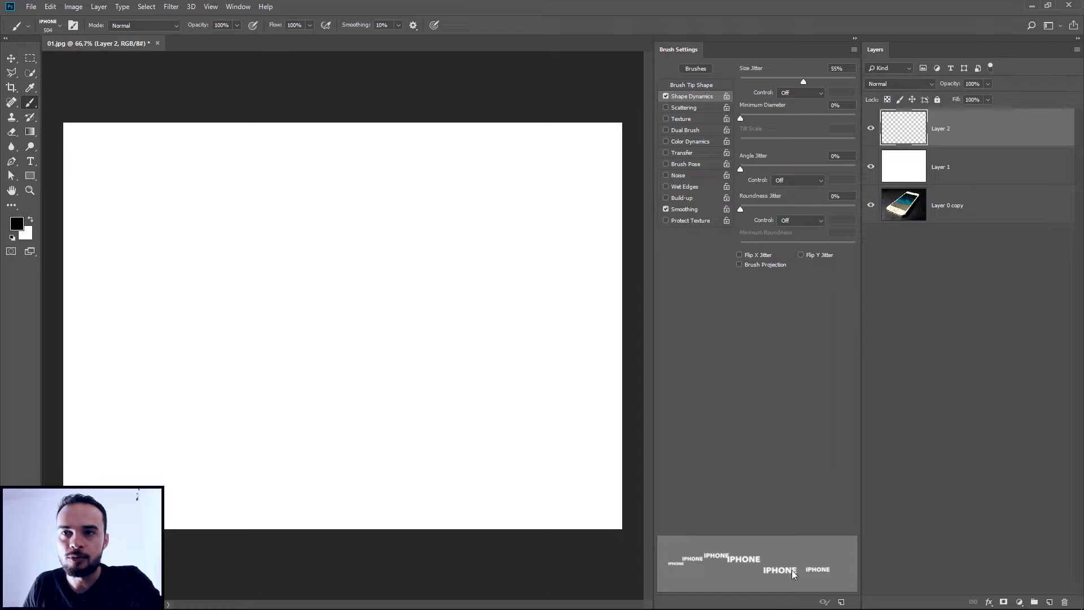
- Raise the IPHONE brush's size jitter to 72% and its tip spacing to 751%
mouse_move(808, 82)
left_mouse_down()
mouse_move(849, 80)
mouse_move(823, 86)
left_mouse_up()
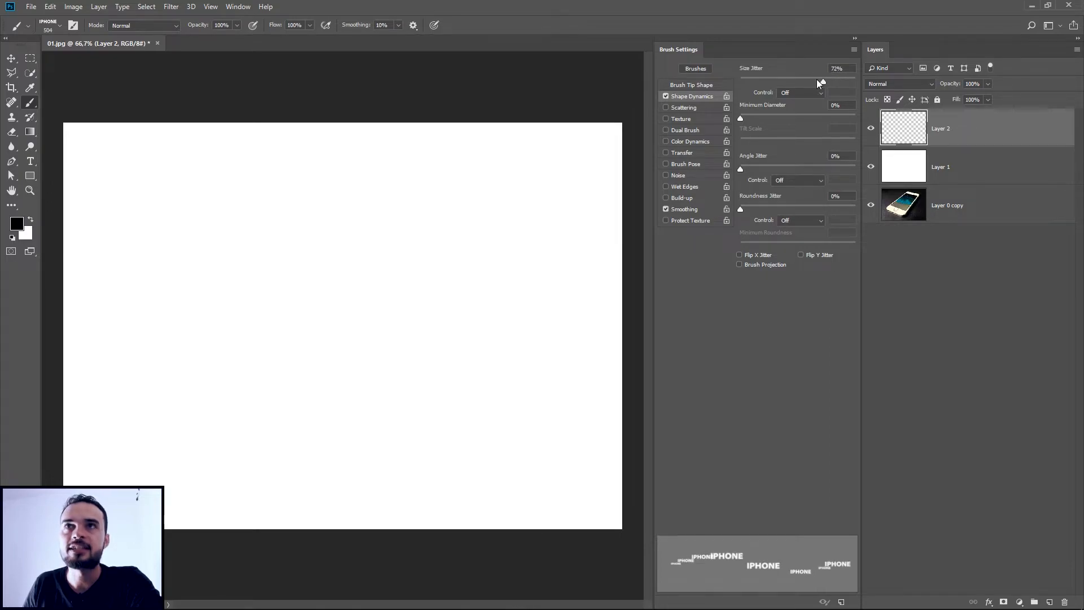
left_click(687, 84)
left_click_drag(845, 509, 846, 509)
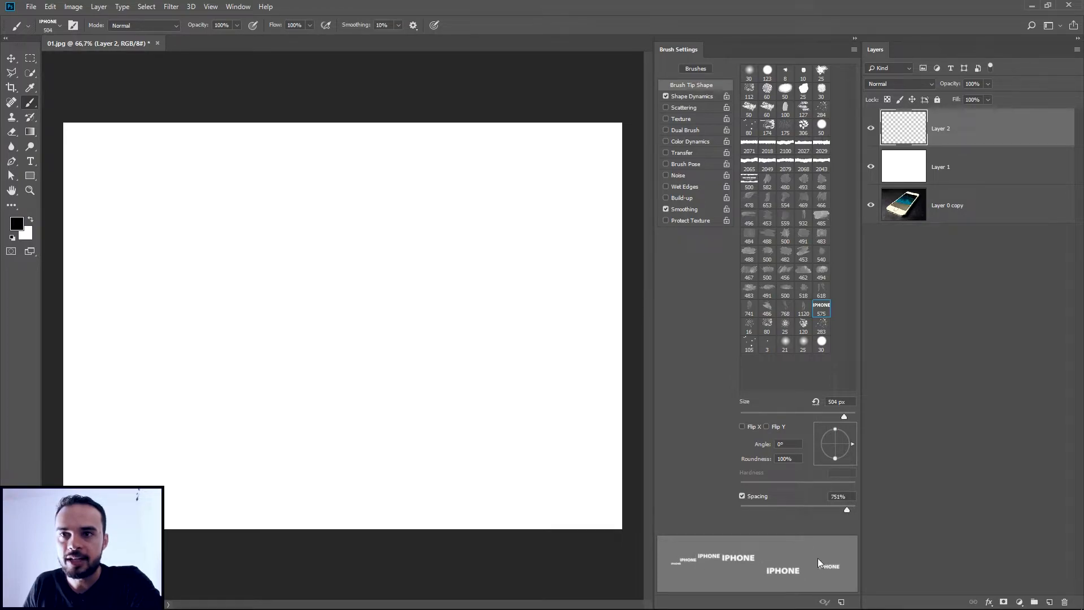
left_click(693, 97)
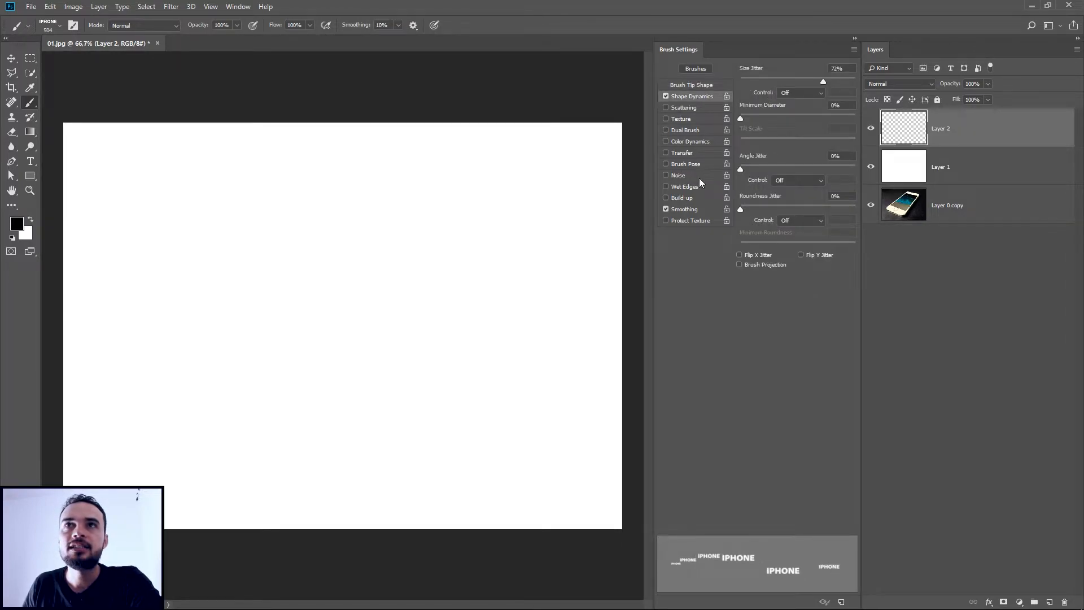
- Enable Transfer for the brush with 75% opacity jitter and 67% flow jitter, and paint test words across Layer 2
left_click(688, 152)
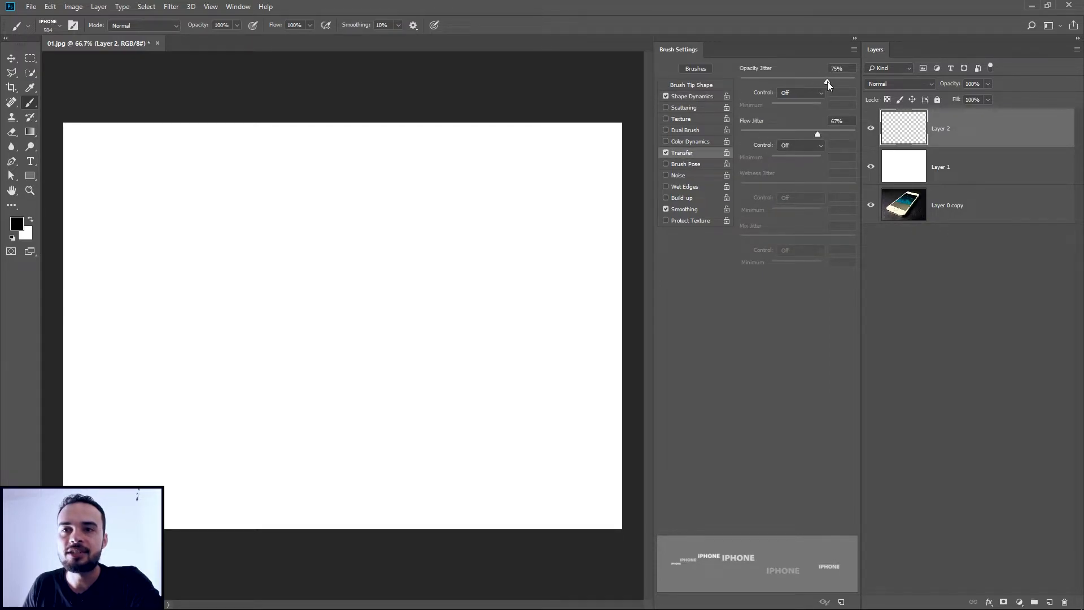
mouse_move(819, 83)
left_mouse_down()
mouse_move(777, 87)
mouse_move(825, 90)
left_mouse_up()
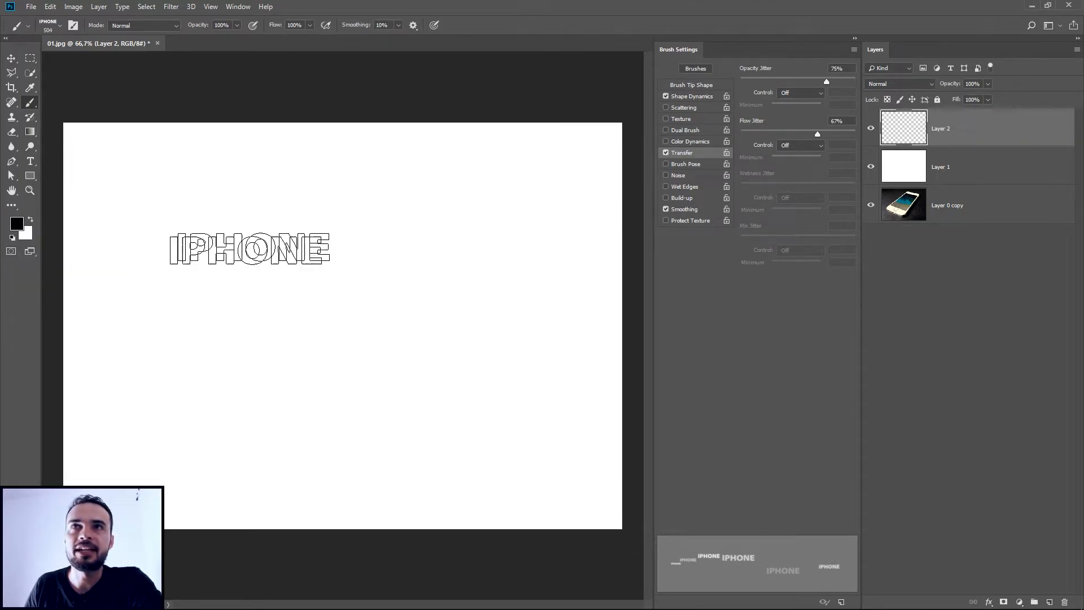
mouse_move(168, 397)
left_mouse_down()
mouse_move(199, 338)
mouse_move(299, 300)
mouse_move(406, 374)
mouse_move(261, 352)
mouse_move(456, 454)
mouse_move(408, 517)
mouse_move(528, 313)
mouse_move(490, 203)
mouse_move(343, 289)
mouse_move(446, 476)
mouse_move(182, 358)
mouse_move(211, 302)
mouse_move(458, 173)
mouse_move(371, 251)
mouse_move(379, 384)
left_mouse_up()
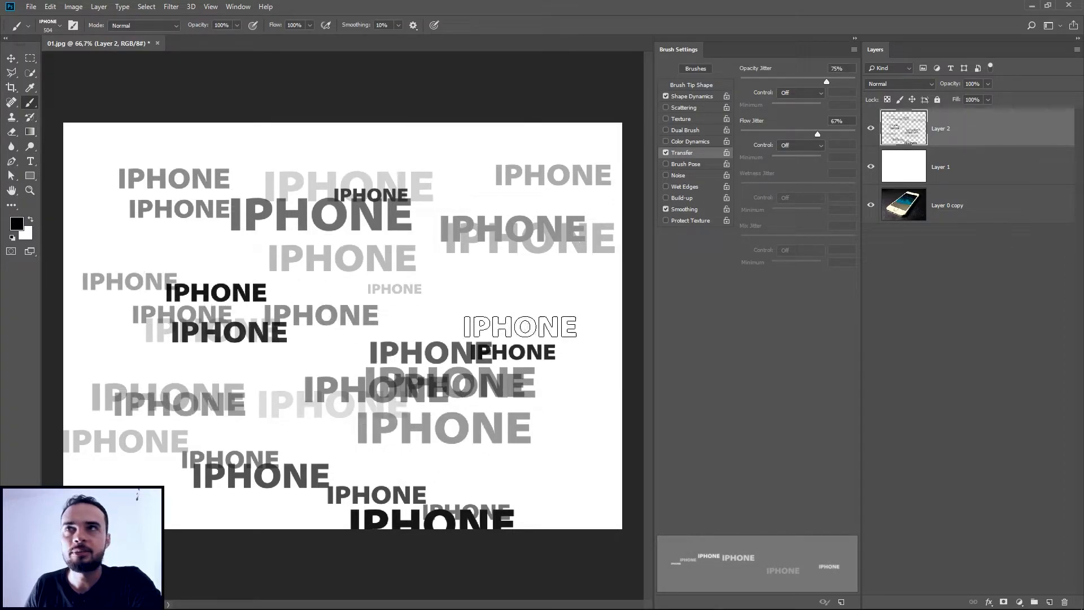
- Delete the white Layer 1 and the test Layer 2, and dock Brush Settings in the same group as Layers
left_click(988, 170)
left_click_drag(1040, 175, 1064, 601)
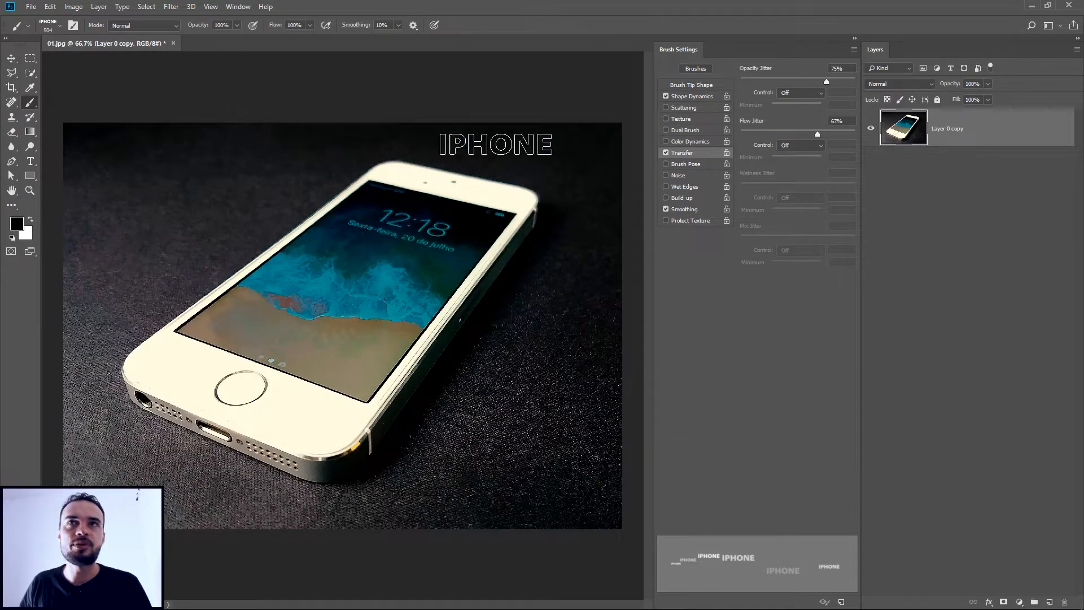
mouse_move(679, 52)
left_mouse_down()
mouse_move(792, 98)
mouse_move(909, 51)
left_mouse_up()
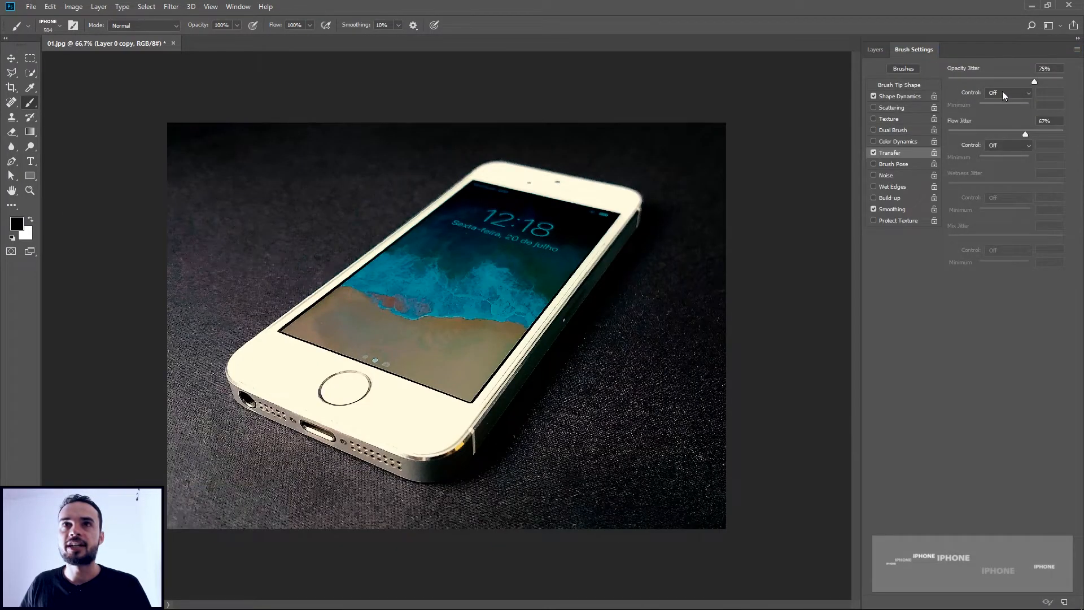
left_click(875, 49)
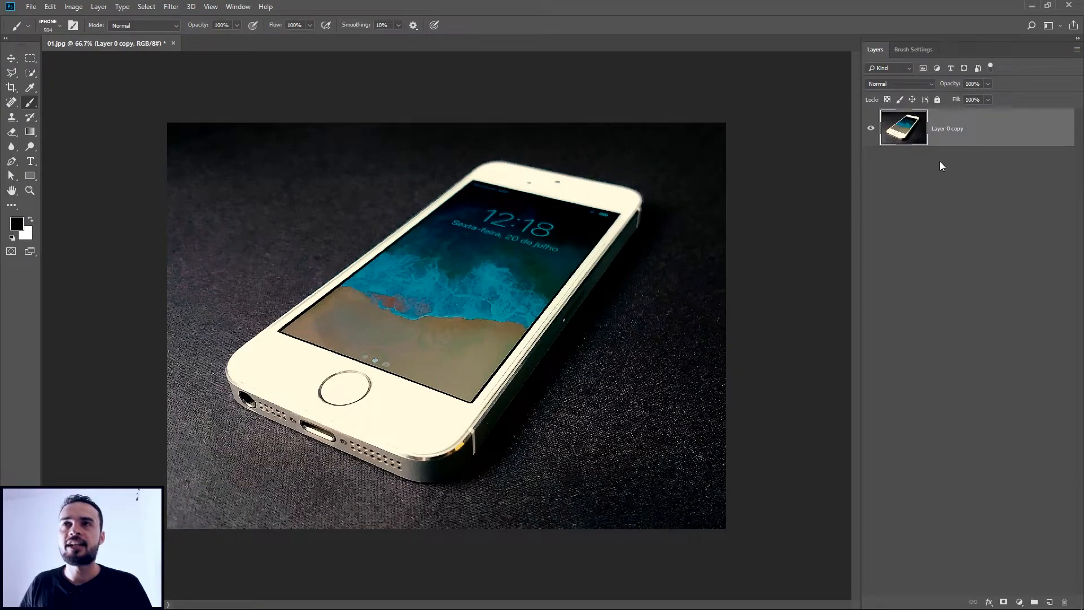
- Add a new layer filled with black and place it beneath the phone photo layer
left_click(1048, 603)
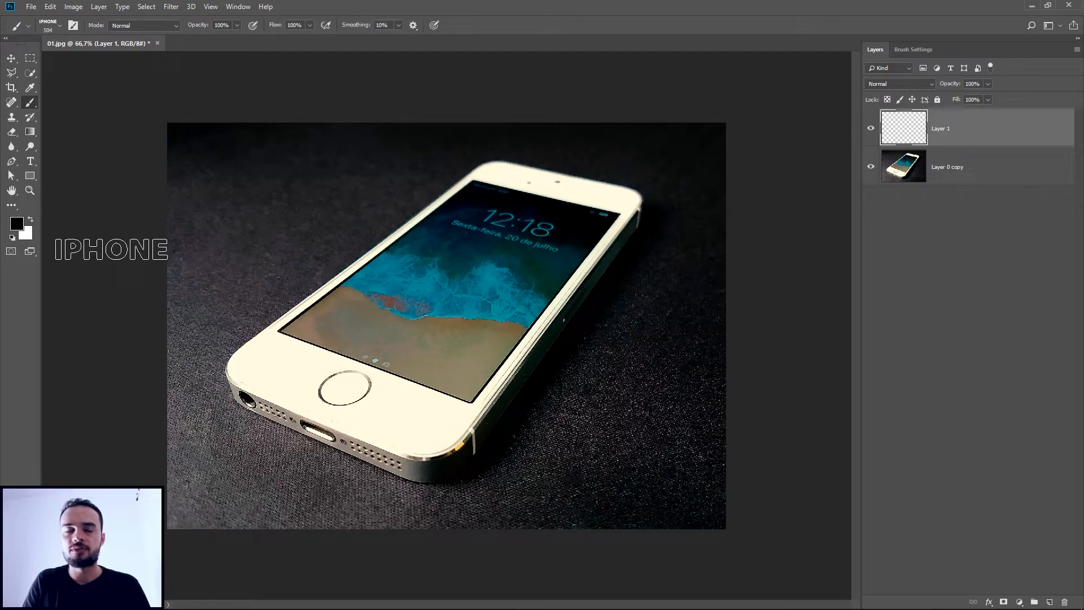
key("alt+BackSpace")
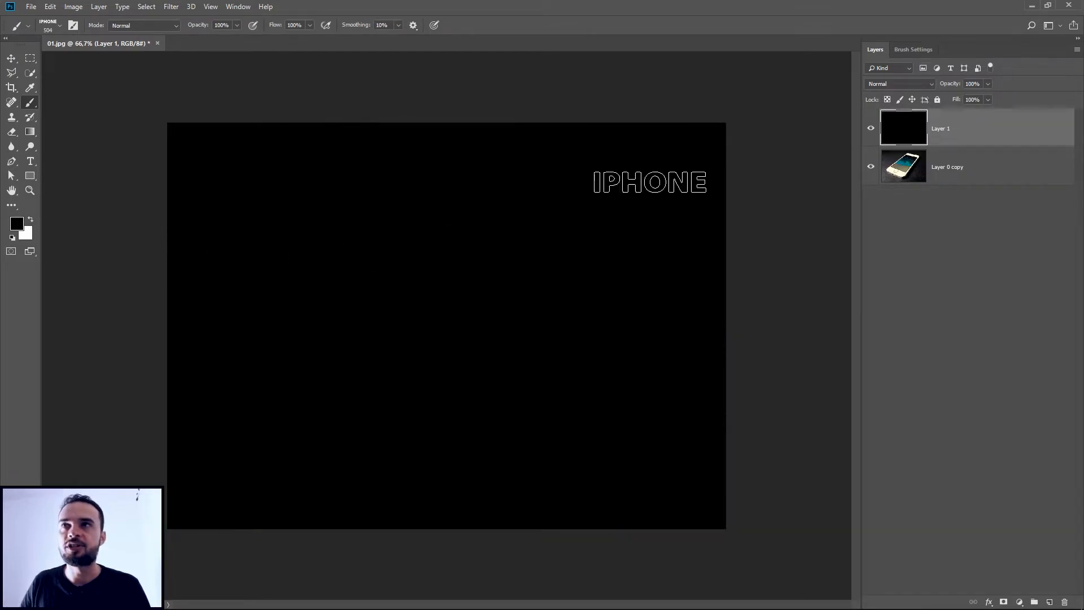
left_click_drag(1019, 126, 1011, 208)
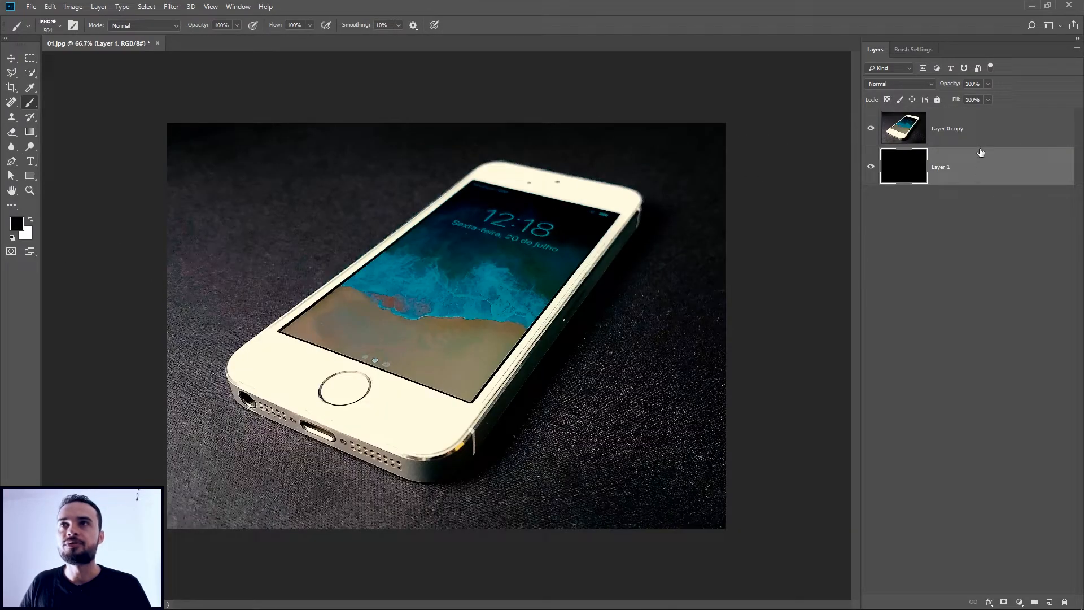
left_click(1003, 128)
left_click(1007, 176)
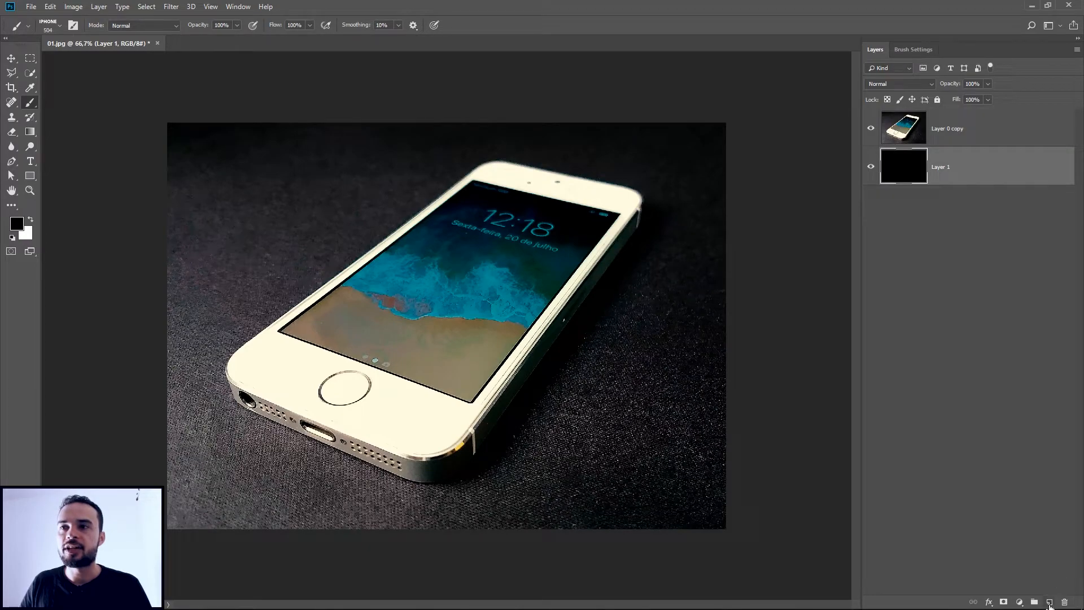
- Add an empty layer above the black one and clip the phone photo layer to it
left_click(1049, 602)
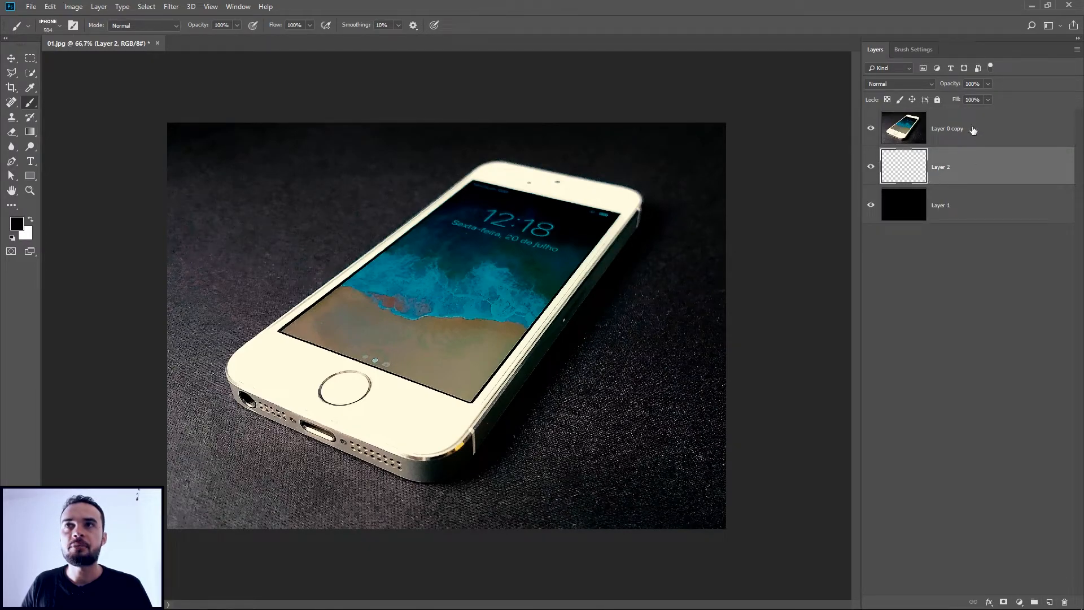
left_click(1014, 131)
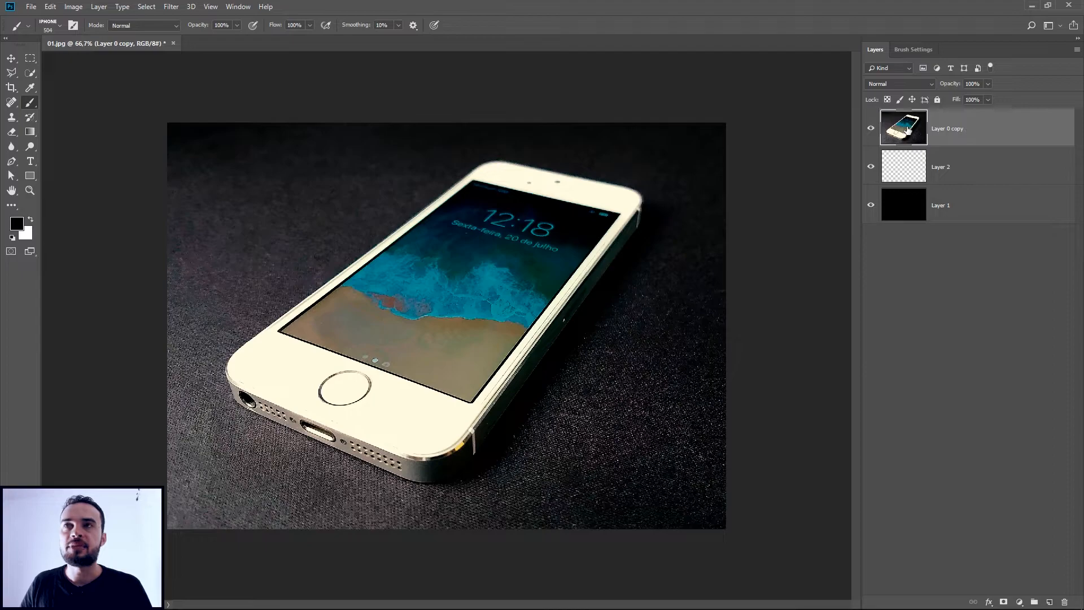
right_click(1025, 128)
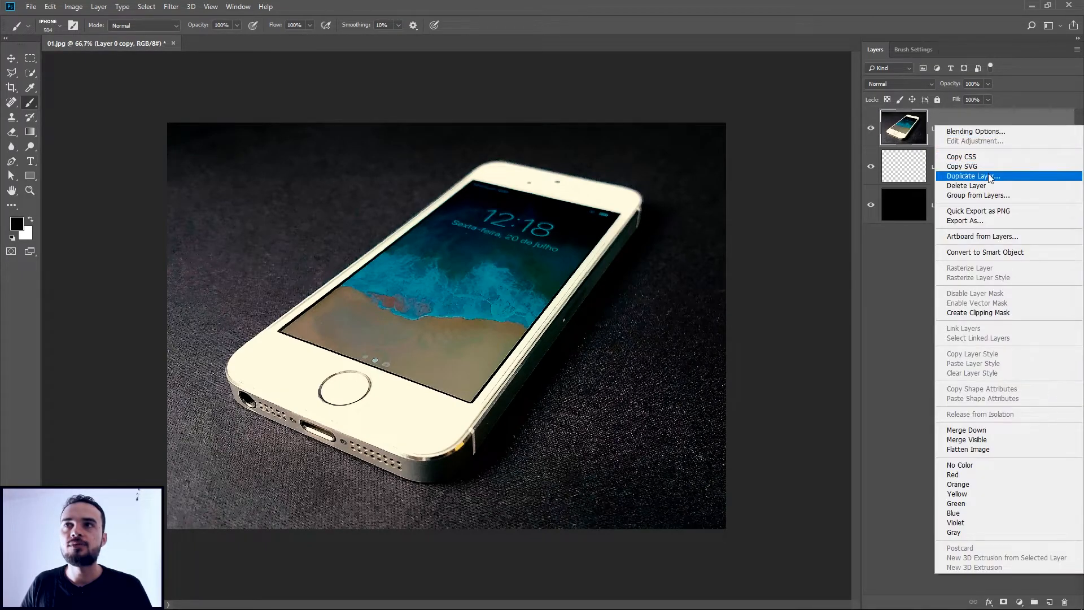
left_click(980, 313)
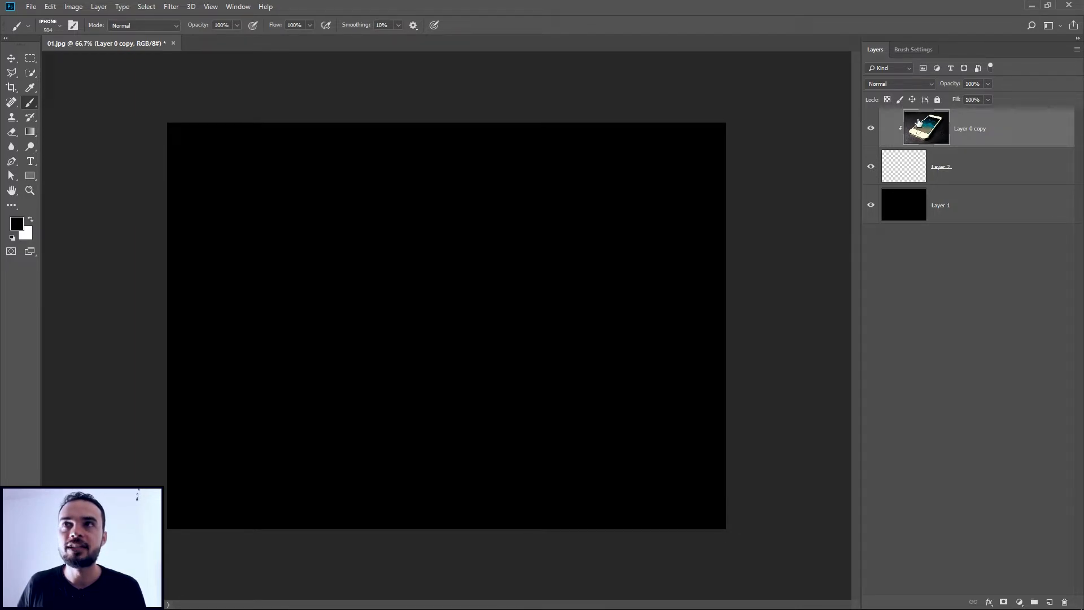
- Paint large white IPHONE words at 504 px on Layer 2 to reveal parts of the phone photo
left_click(996, 166)
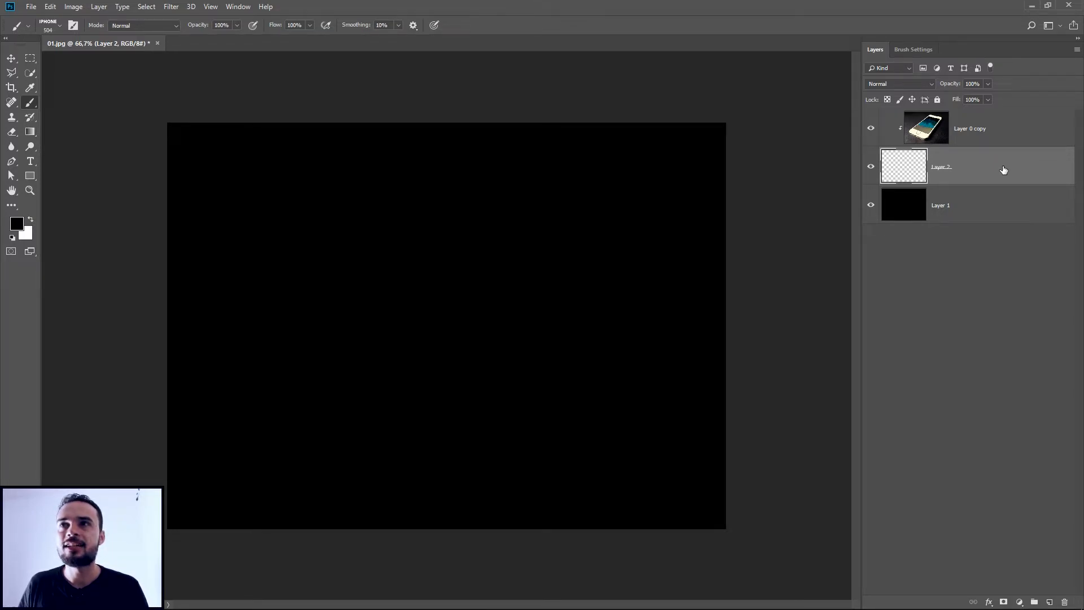
left_click(31, 222)
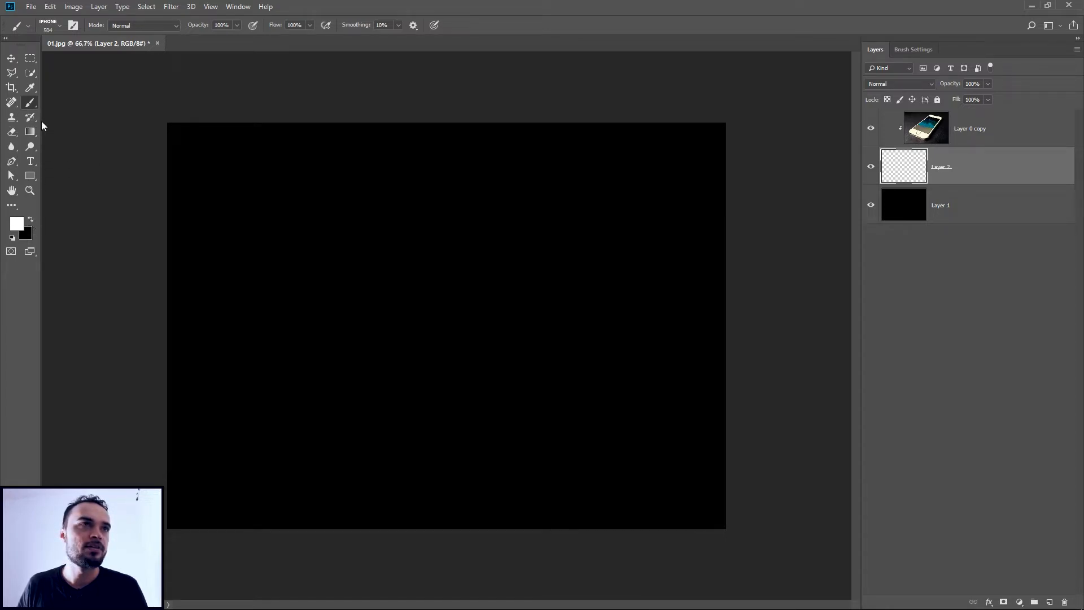
left_click(596, 430)
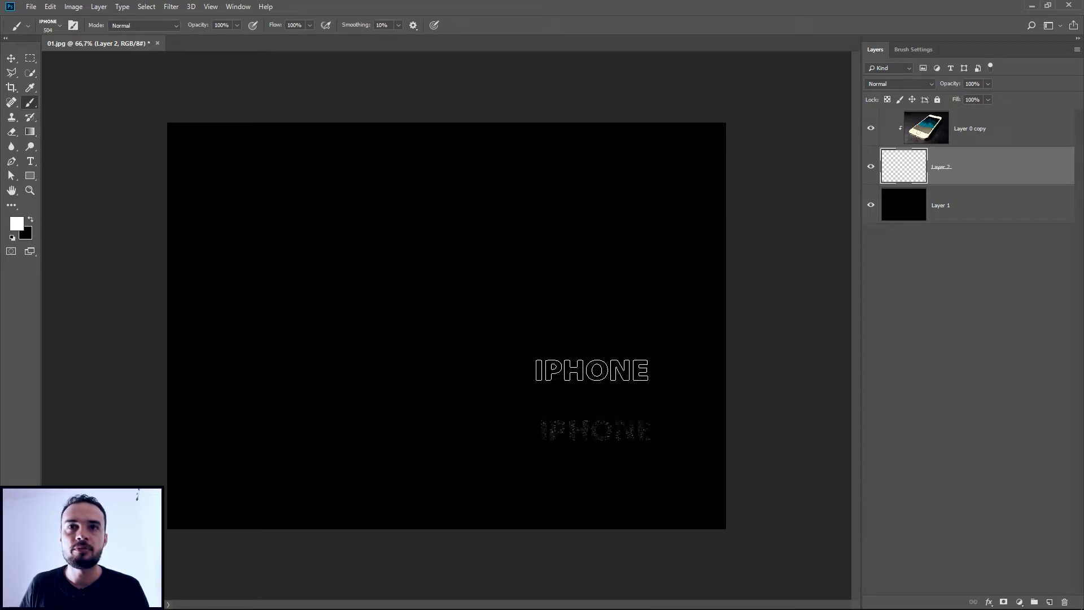
left_click(598, 275)
left_click(469, 354)
mouse_move(450, 442)
left_mouse_down()
mouse_move(419, 402)
mouse_move(449, 319)
mouse_move(494, 252)
mouse_move(576, 162)
mouse_move(541, 316)
mouse_move(635, 263)
mouse_move(623, 180)
mouse_move(500, 263)
mouse_move(590, 210)
mouse_move(441, 212)
mouse_move(414, 316)
mouse_move(540, 352)
mouse_move(378, 437)
mouse_move(281, 459)
mouse_move(373, 391)
mouse_move(302, 500)
mouse_move(254, 435)
mouse_move(366, 412)
mouse_move(403, 441)
mouse_move(434, 497)
mouse_move(516, 420)
mouse_move(604, 441)
mouse_move(563, 400)
mouse_move(559, 165)
mouse_move(576, 171)
mouse_move(512, 152)
mouse_move(529, 216)
mouse_move(457, 330)
mouse_move(515, 310)
left_mouse_up()
- Reduce the IPHONE brush size to 194 px
right_click(521, 305)
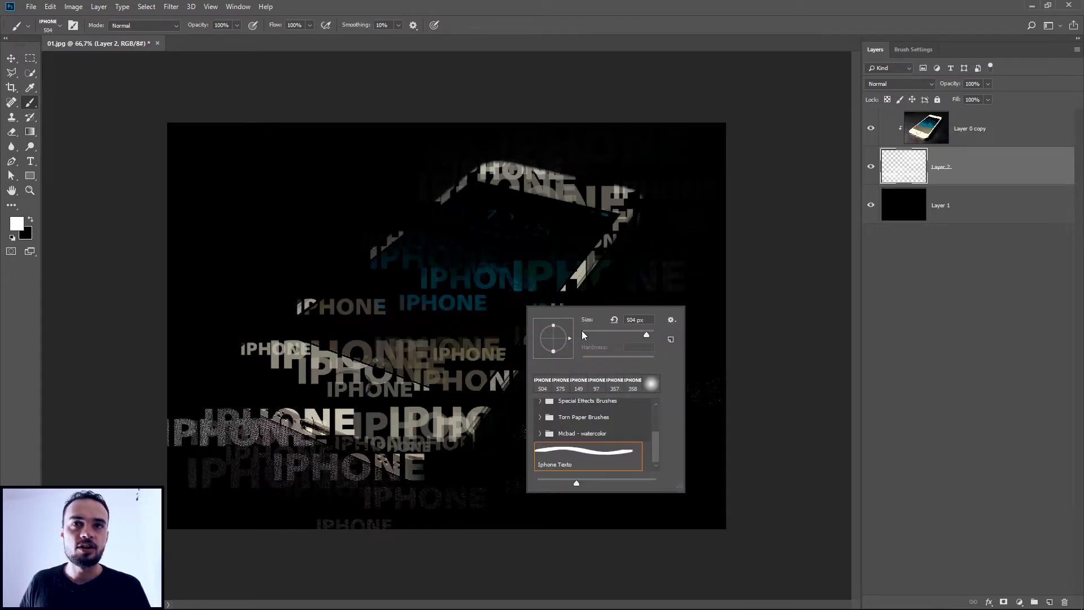
right_click(539, 263)
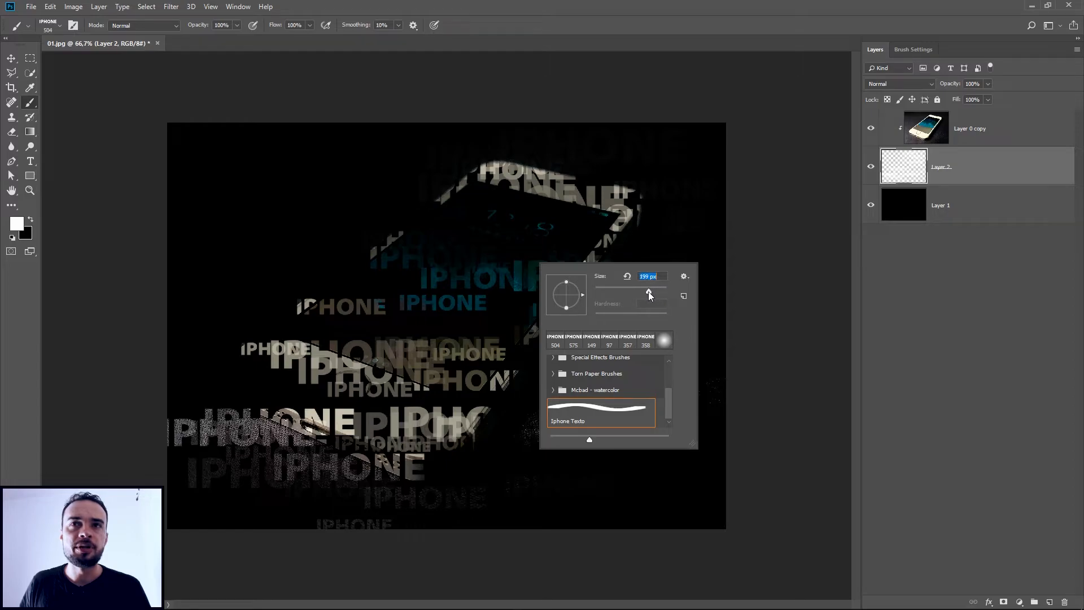
type("194")
key("Return")
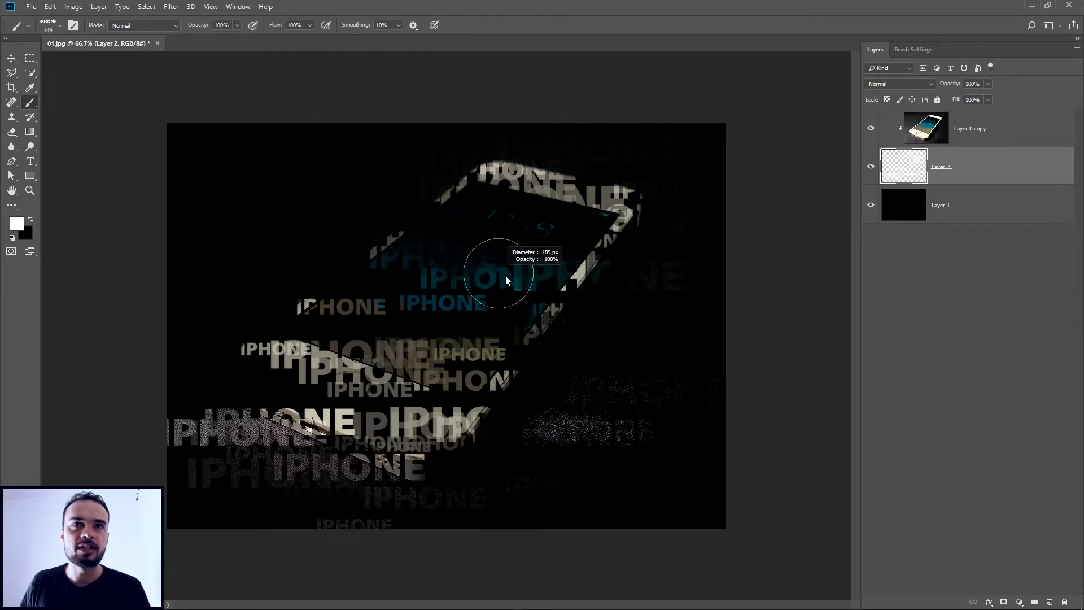
key("alt+bracketleft")
- Add an empty layer beneath Layer 2 and group the two layers together
left_click(1048, 602)
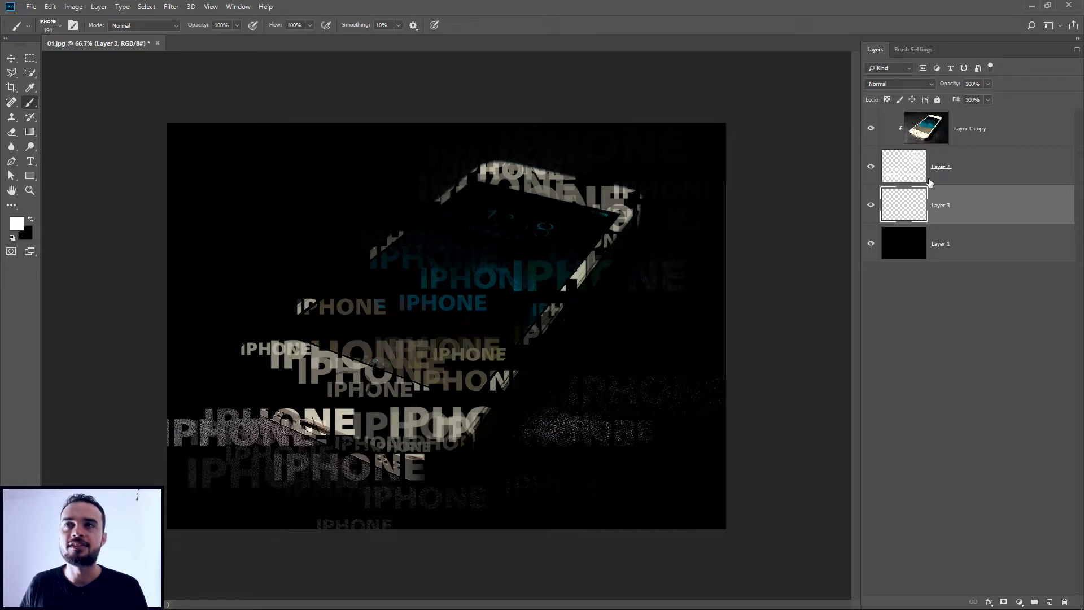
left_click(997, 176, "ctrl")
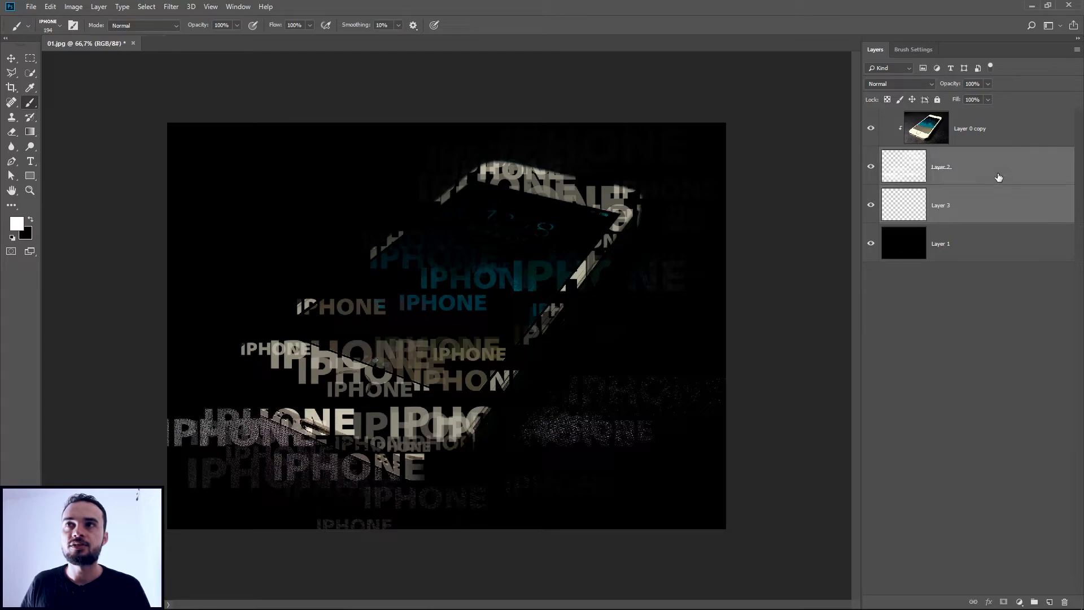
key("ctrl+g")
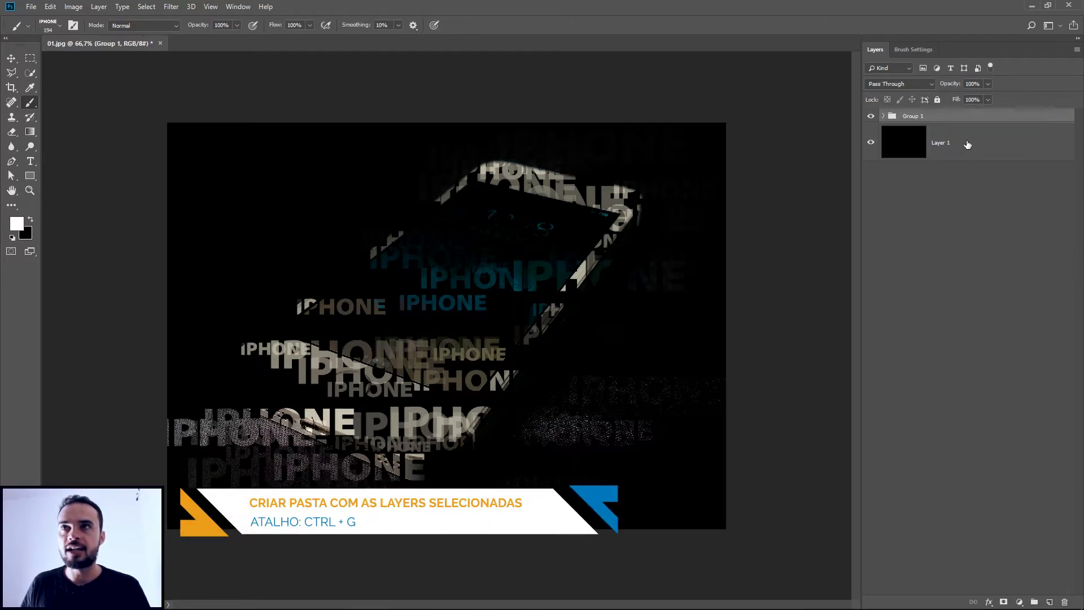
- Move the phone photo layer above Group 1 and clip it to the group
left_click_drag(1019, 146, 1023, 115)
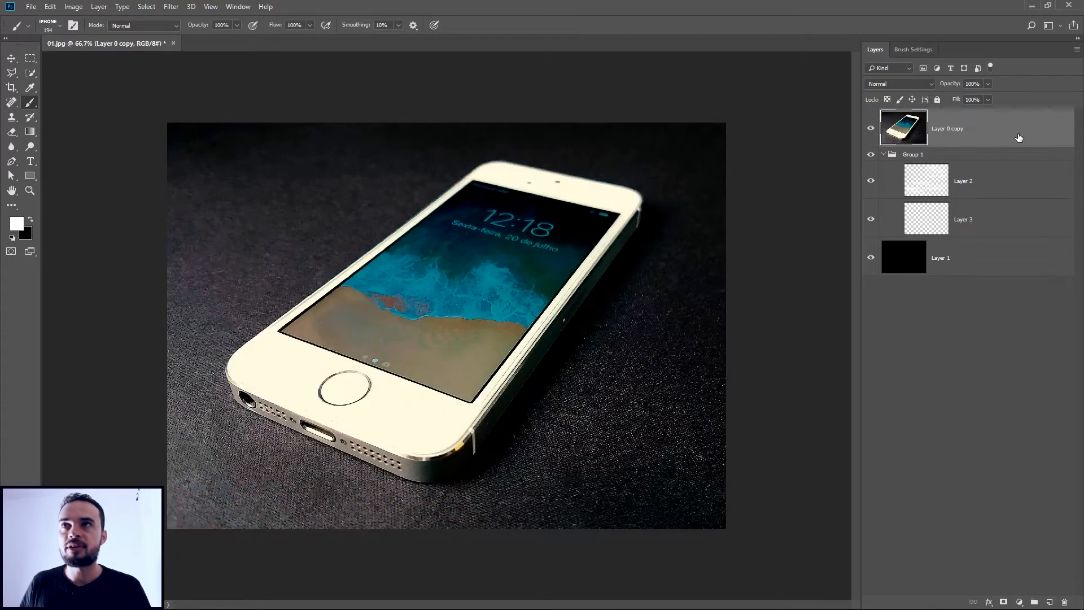
right_click(1019, 135)
left_click(1005, 319)
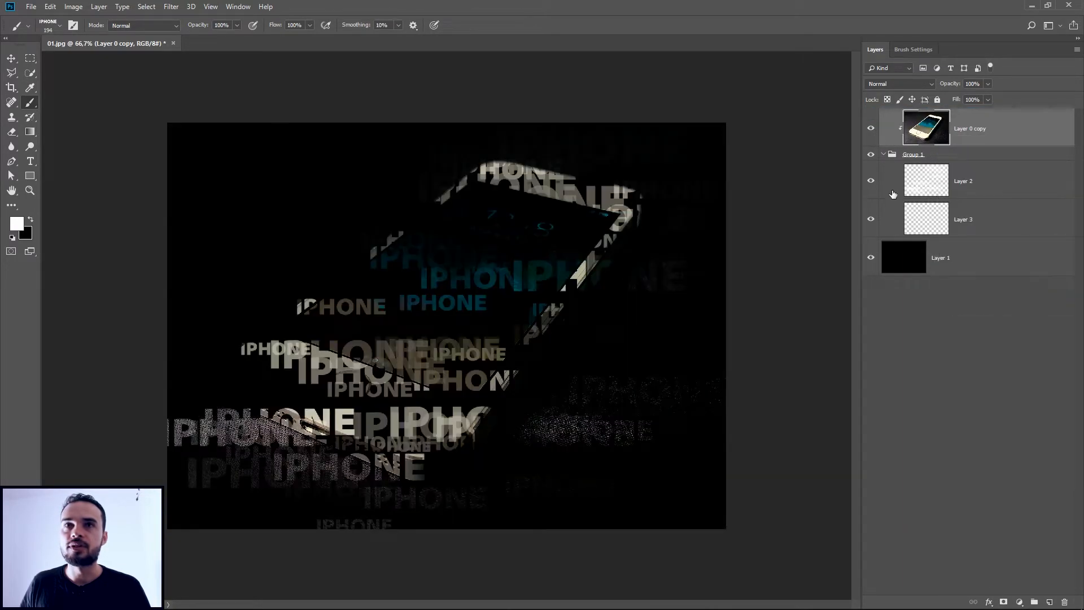
- Paint smaller white IPHONE words on Layer 3 across the phone's screen, edges and surrounding surface to fill the gaps
left_click(883, 154)
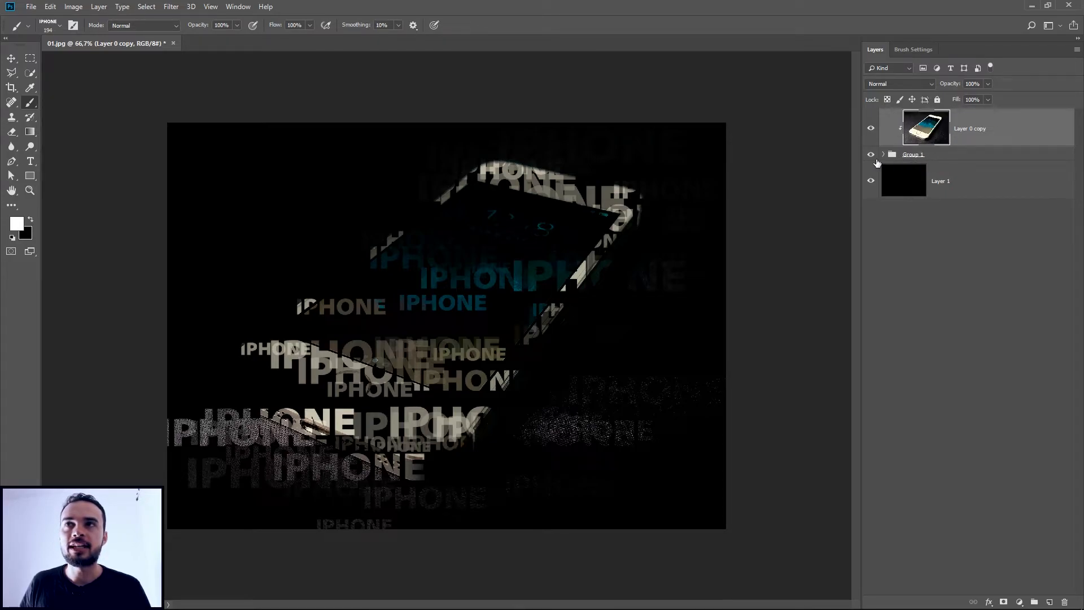
left_click(883, 155)
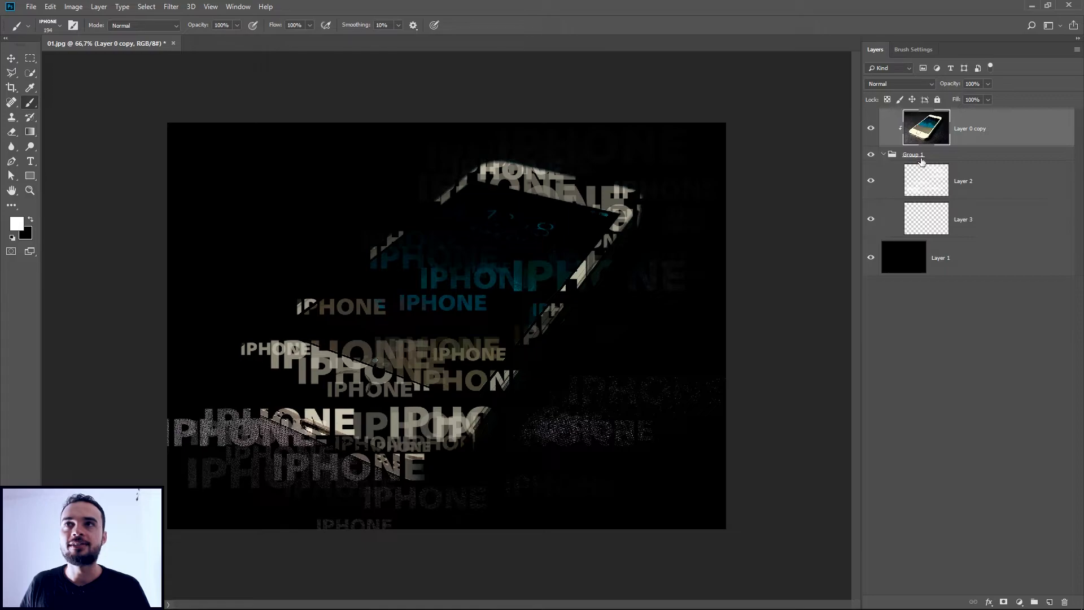
left_click(988, 182)
left_click(997, 218)
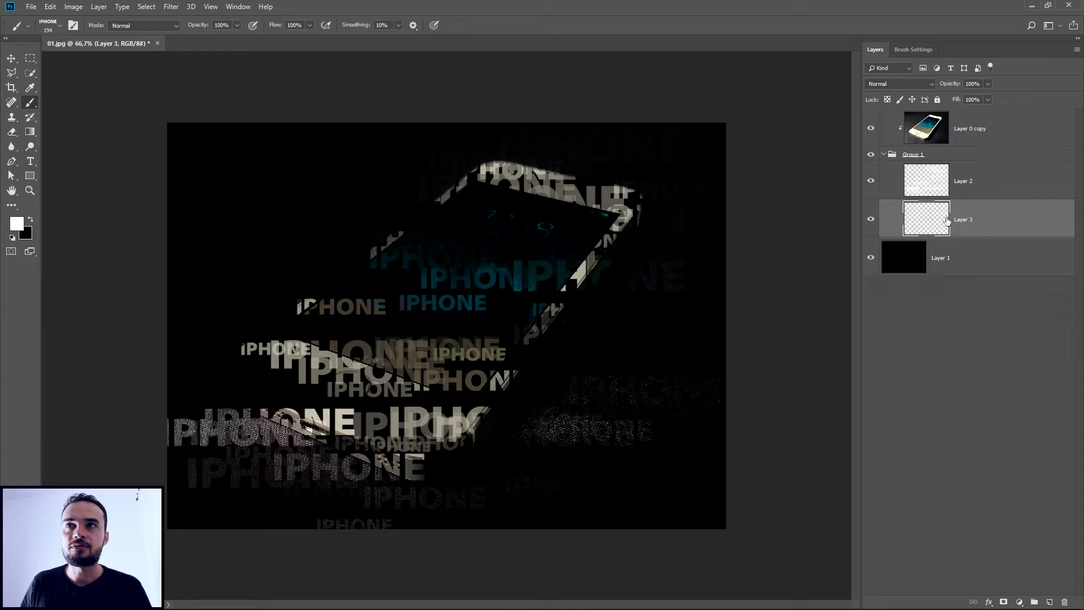
mouse_move(566, 290)
left_mouse_down()
mouse_move(580, 229)
mouse_move(522, 211)
mouse_move(424, 305)
mouse_move(361, 279)
mouse_move(275, 348)
left_mouse_up()
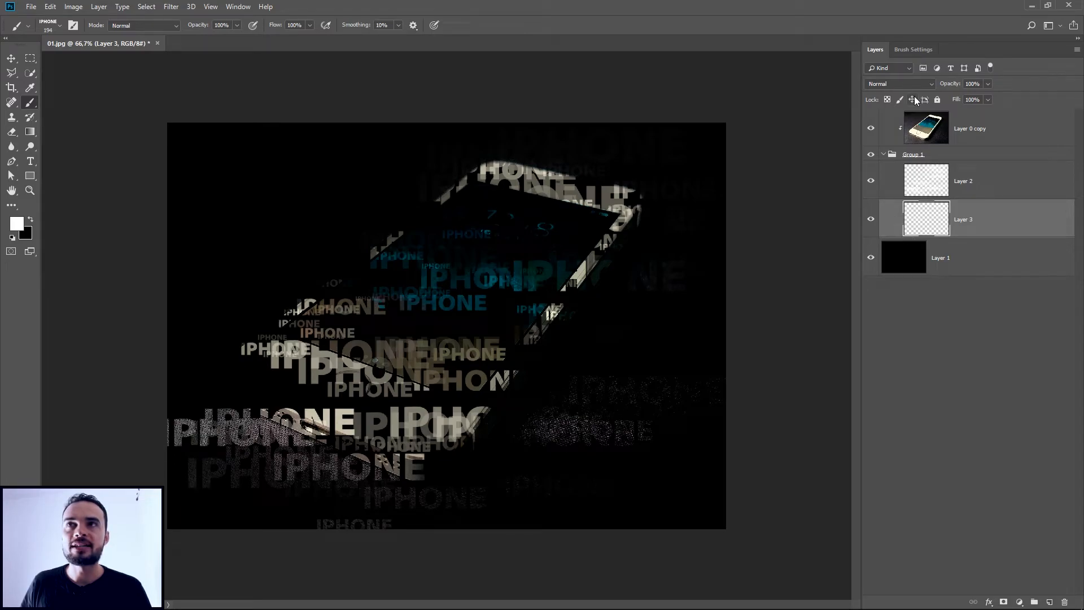
left_click(917, 186)
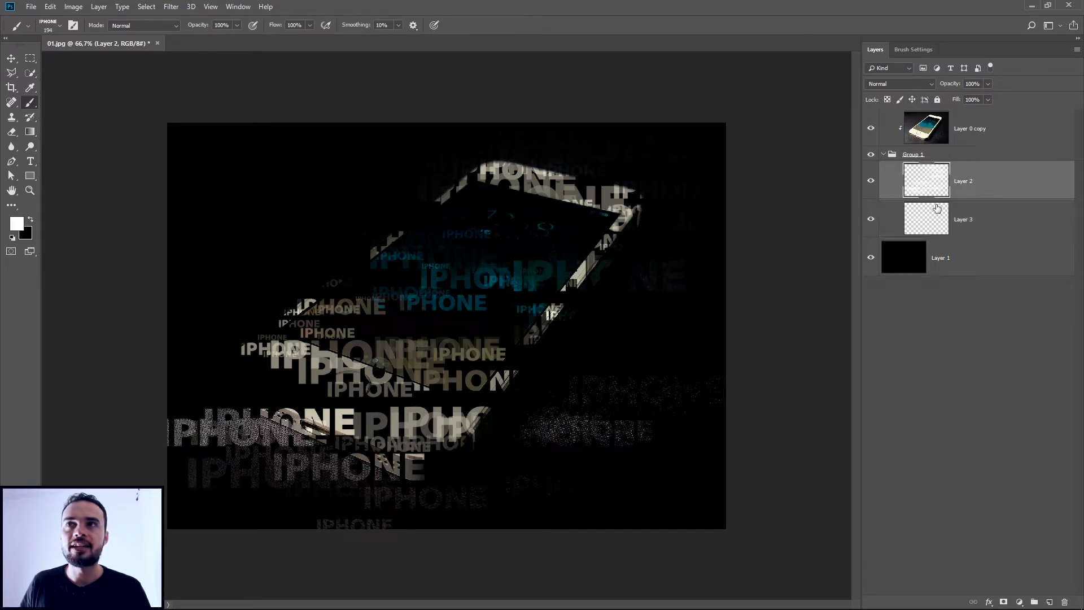
left_click(1005, 222)
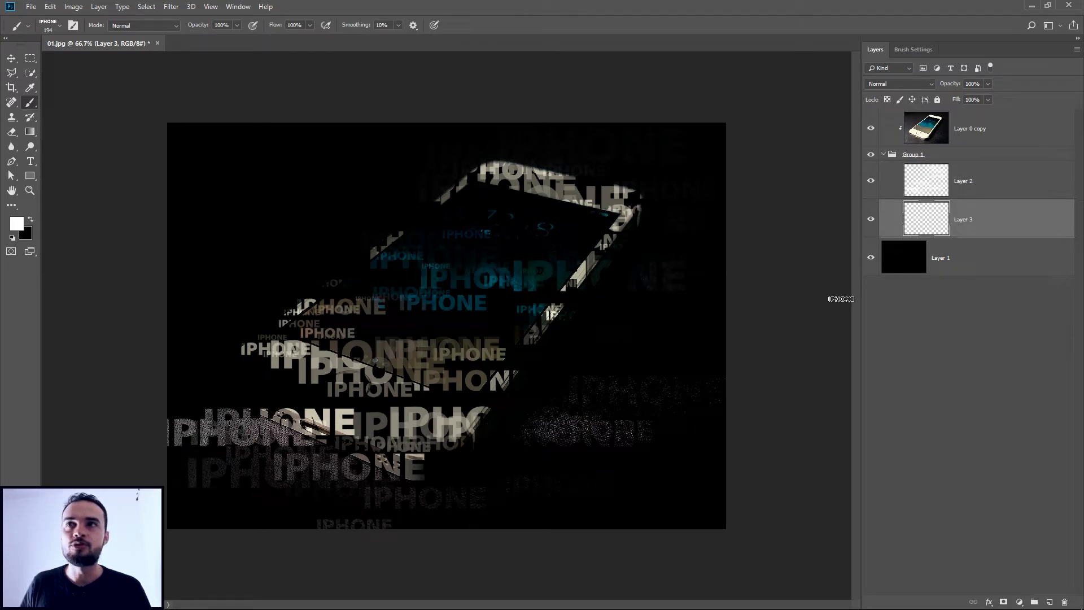
mouse_move(501, 403)
left_mouse_down()
mouse_move(491, 418)
mouse_move(328, 452)
mouse_move(250, 427)
mouse_move(253, 388)
mouse_move(263, 386)
mouse_move(248, 466)
mouse_move(389, 414)
left_mouse_up()
mouse_move(382, 314)
left_mouse_down()
mouse_move(454, 223)
mouse_move(603, 291)
mouse_move(609, 251)
mouse_move(523, 390)
mouse_move(511, 383)
mouse_move(542, 380)
left_mouse_up()
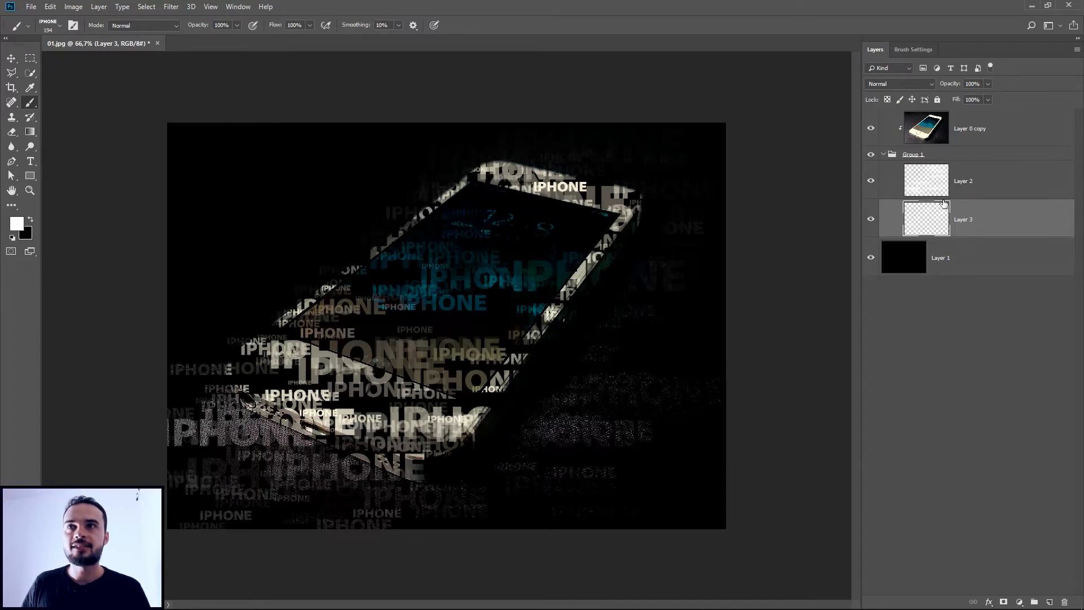
- Toggle the visibility of Layer 2 and Layer 3 in turn to compare the words painted on each layer
left_click(1001, 183)
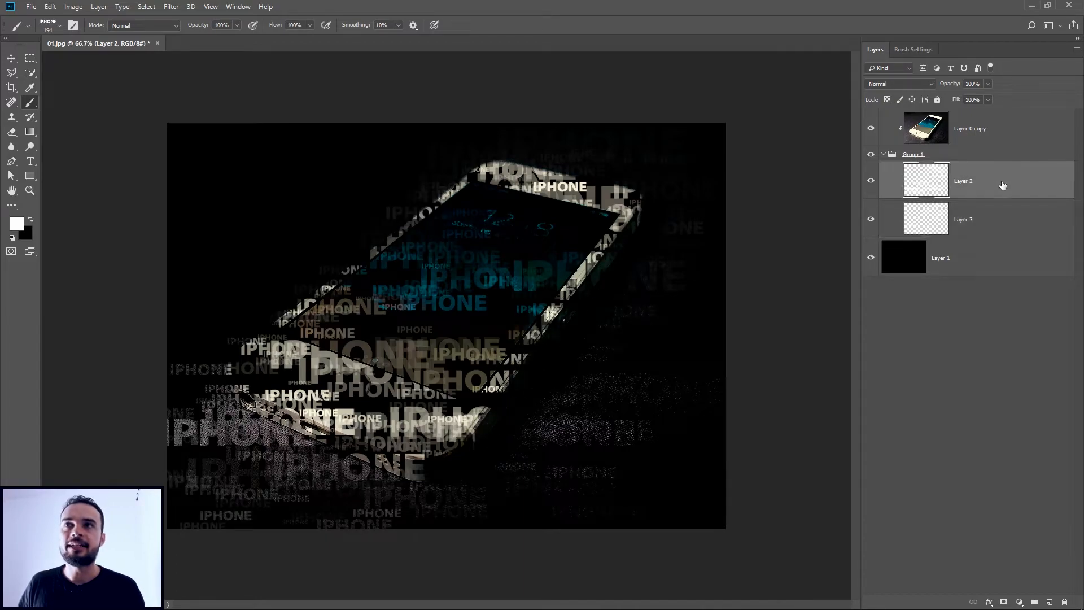
left_click(870, 183)
left_click(871, 183)
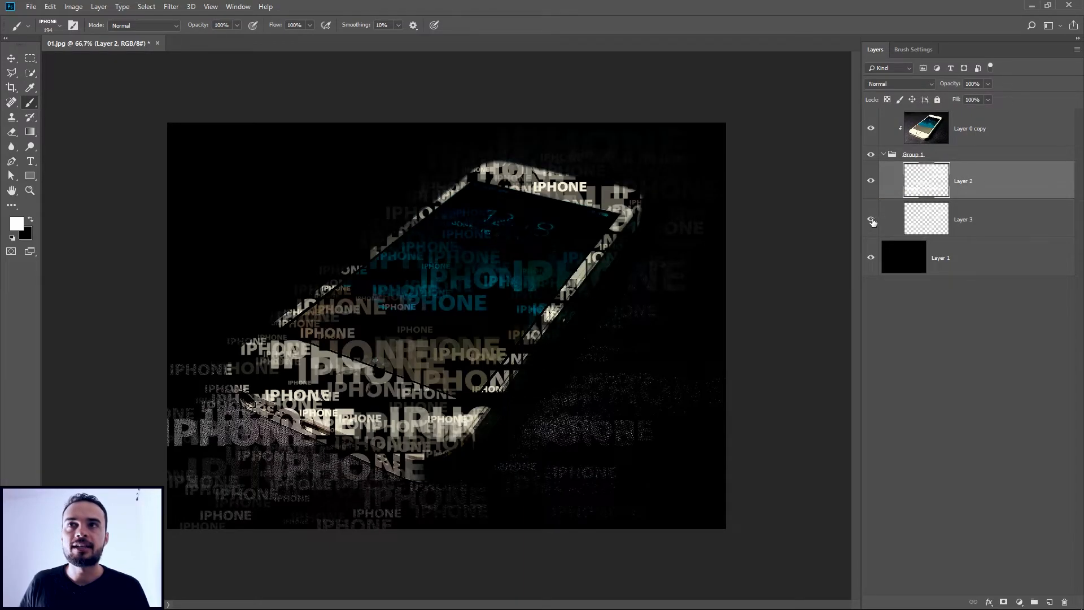
left_click(870, 183)
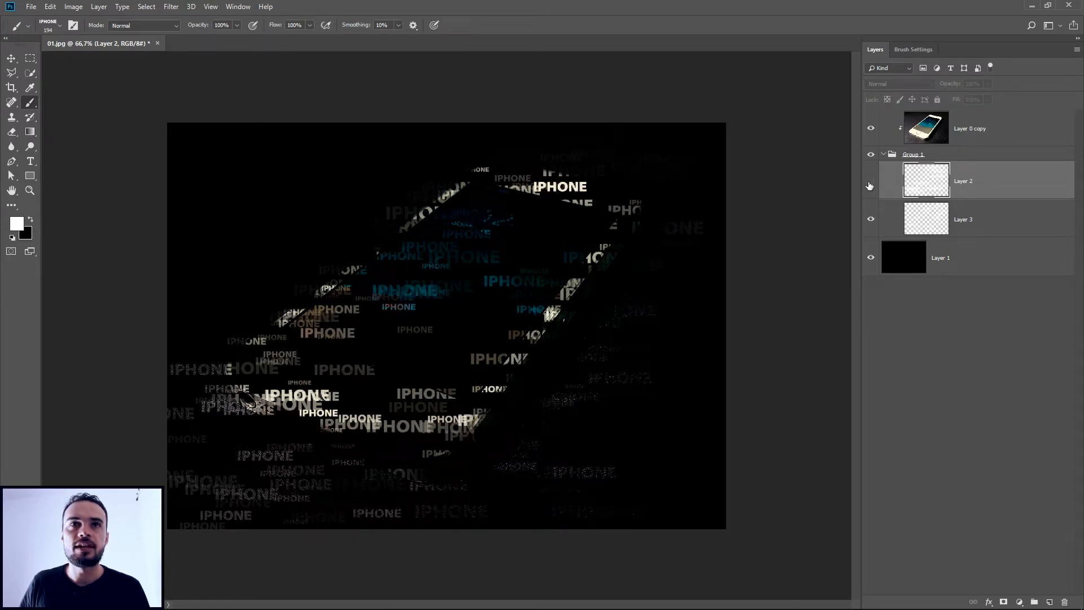
left_click(870, 183)
left_click(870, 220)
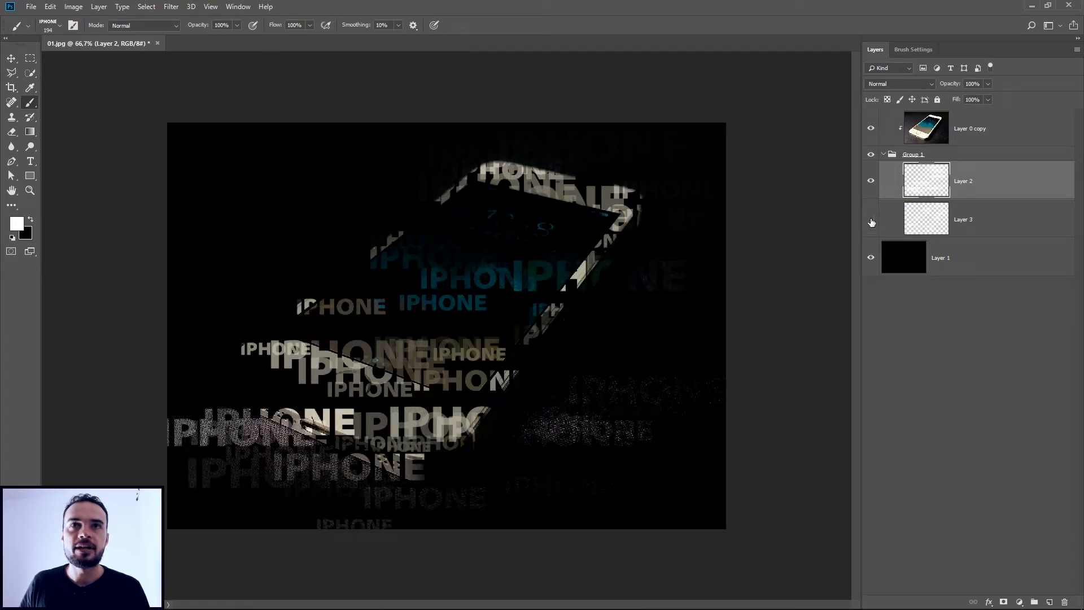
left_click(870, 222)
- Paint more white IPHONE words on Layer 3 across the phone's screen, edges and lower body, hiding Layer 2 temporarily to find gaps
left_click(870, 181)
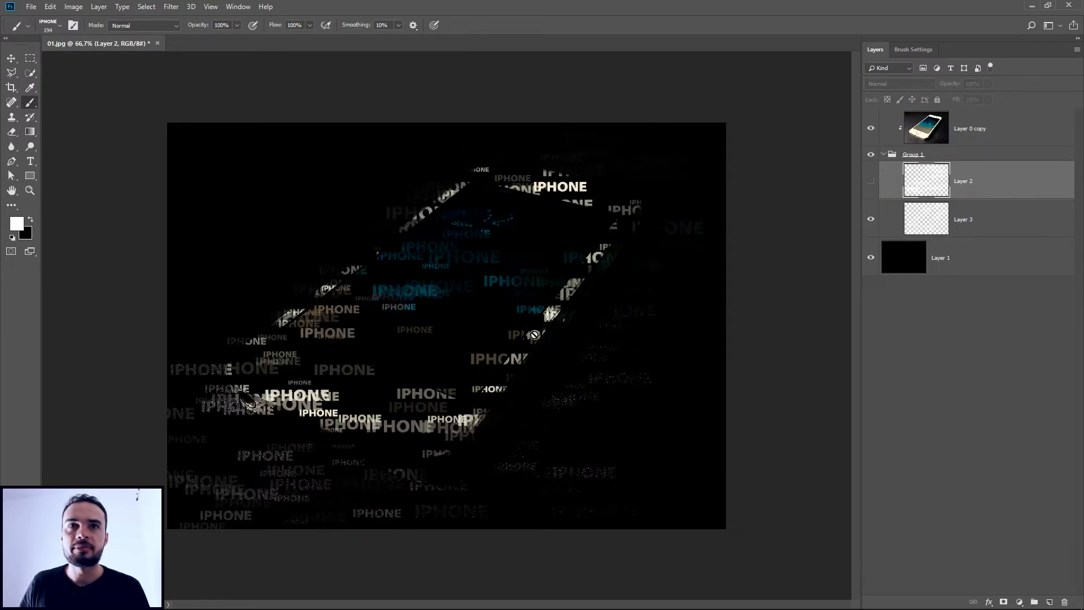
left_click(1019, 220)
mouse_move(479, 347)
left_mouse_down()
mouse_move(472, 312)
mouse_move(387, 372)
mouse_move(358, 349)
mouse_move(386, 337)
mouse_move(341, 350)
mouse_move(327, 365)
mouse_move(387, 386)
mouse_move(364, 406)
mouse_move(249, 445)
left_mouse_up()
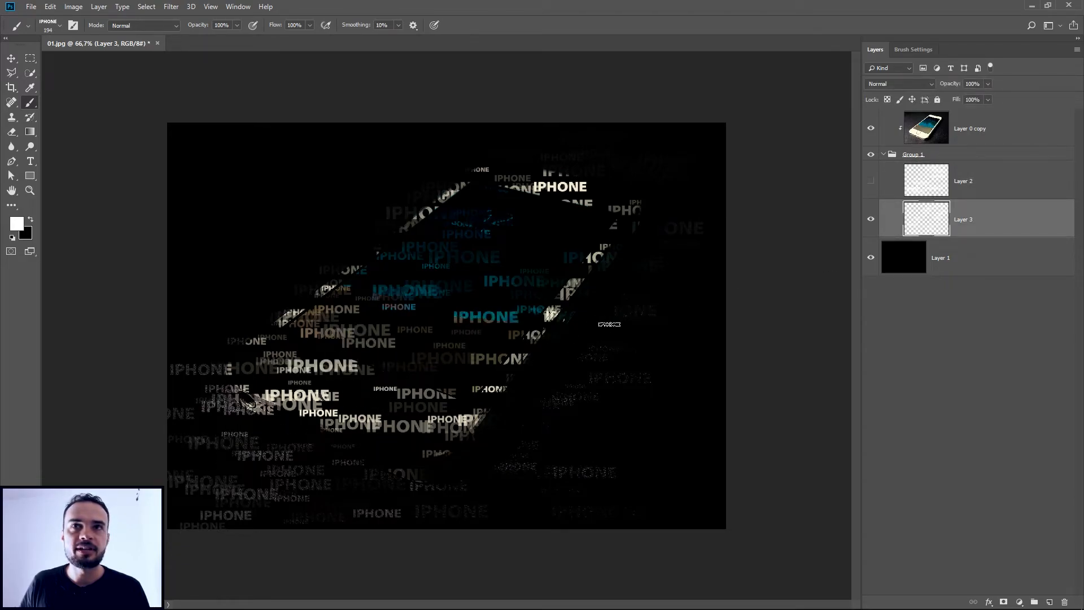
mouse_move(597, 199)
left_mouse_down()
mouse_move(485, 165)
mouse_move(486, 180)
left_mouse_up()
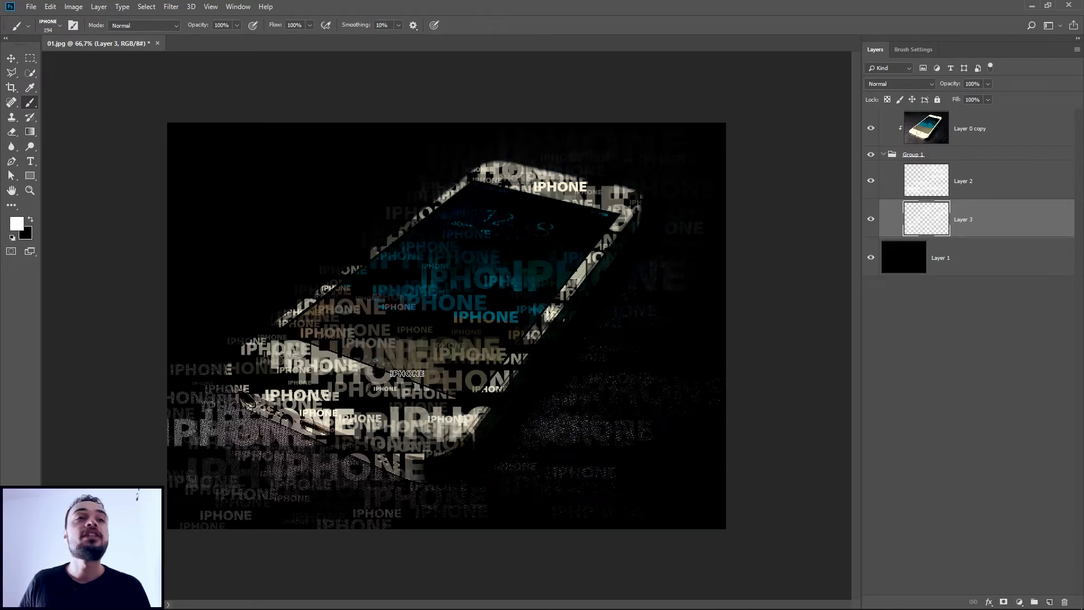
left_click(364, 399)
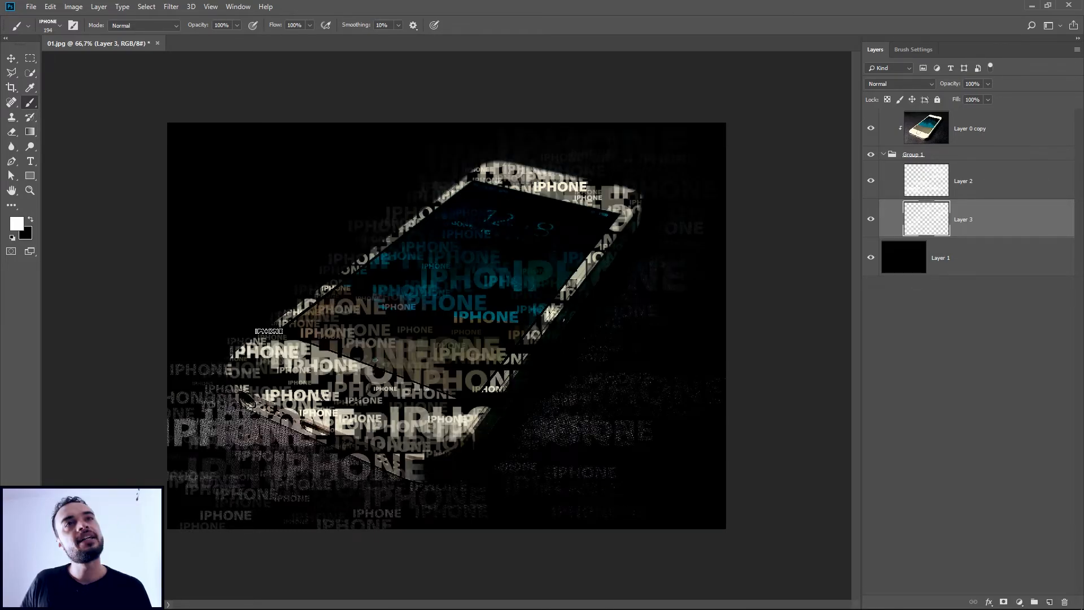
left_click_drag(268, 329, 328, 278)
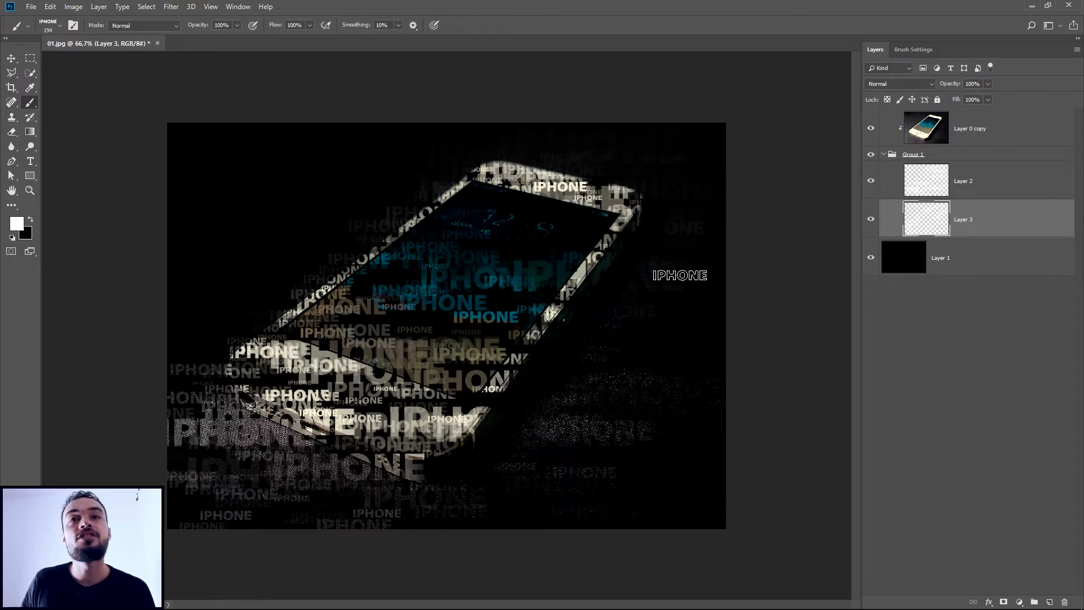
- Collapse Group 1 and duplicate the clipped phone photo layer, Layer 0 copy, using the Move tool as the active tool
left_click(9, 61)
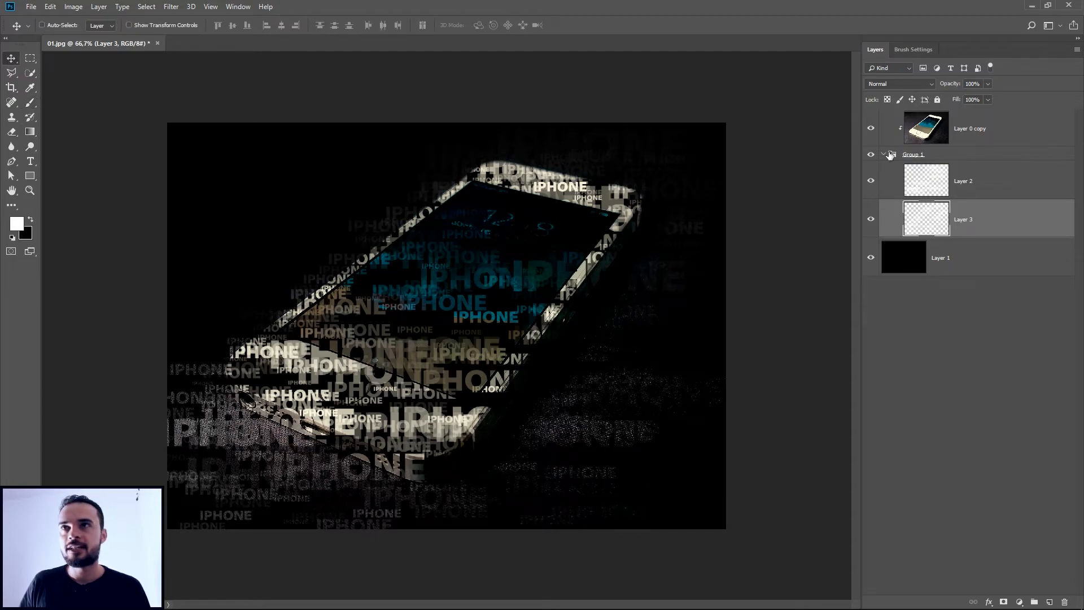
left_click(883, 154)
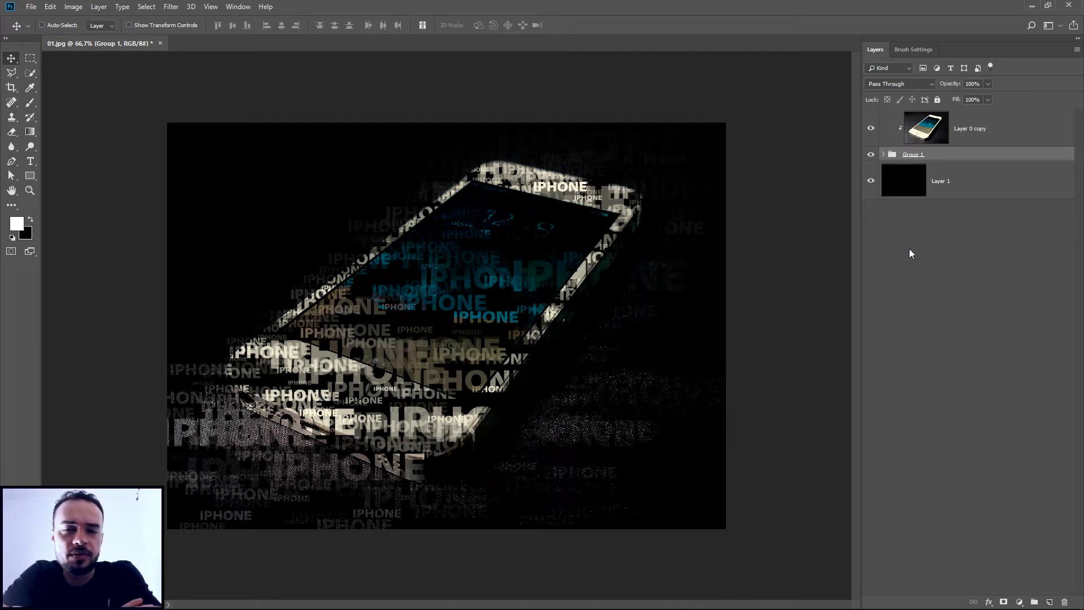
left_click(1027, 126)
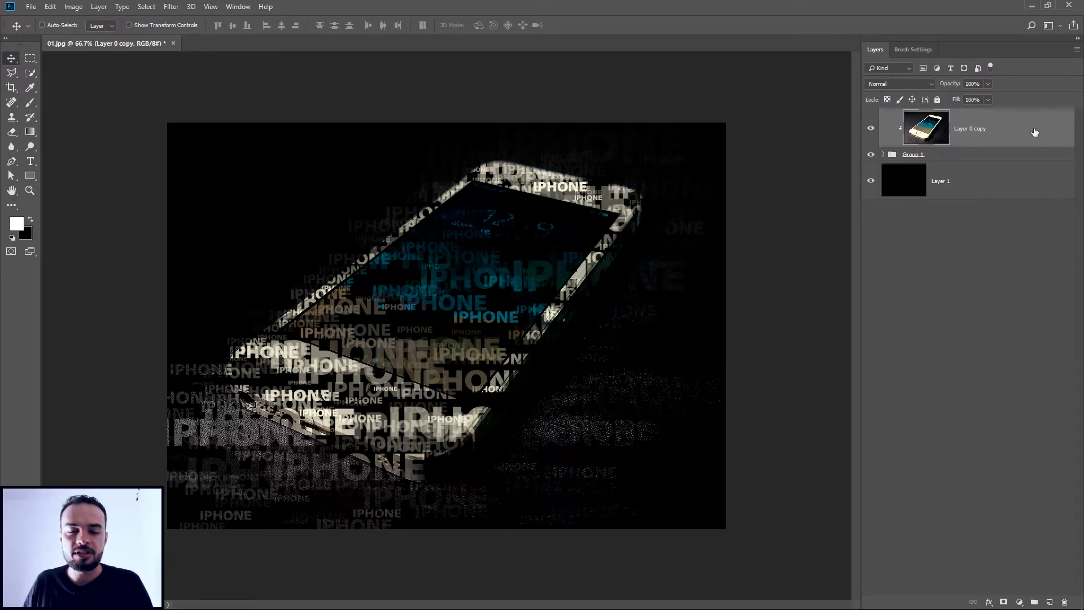
key("ctrl+j")
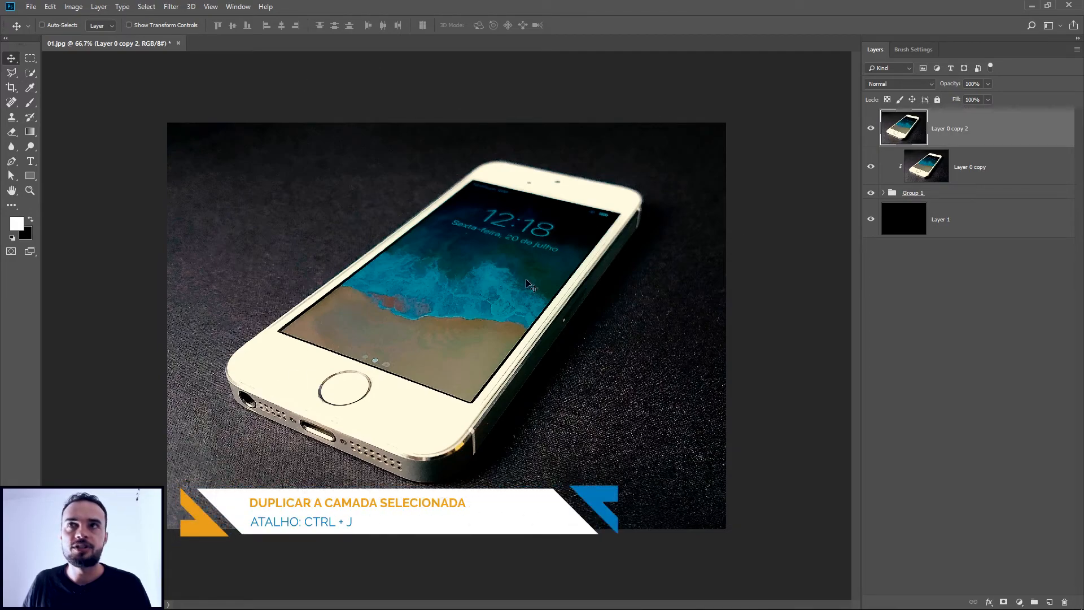
- Set the duplicated photo layer's opacity to 50% and toggle its visibility to compare the effect
left_click(981, 84)
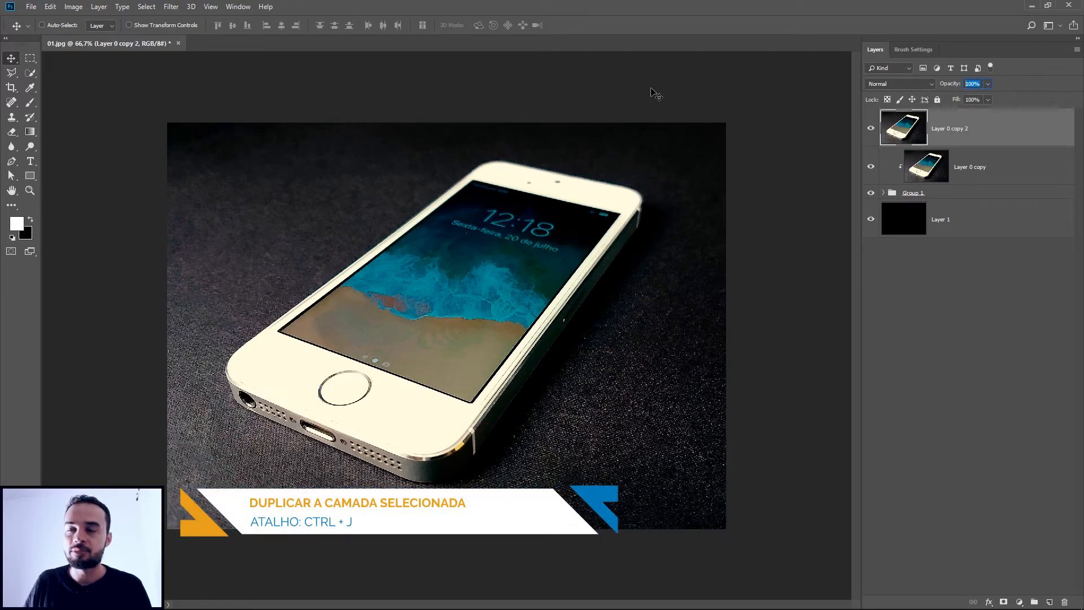
type("50")
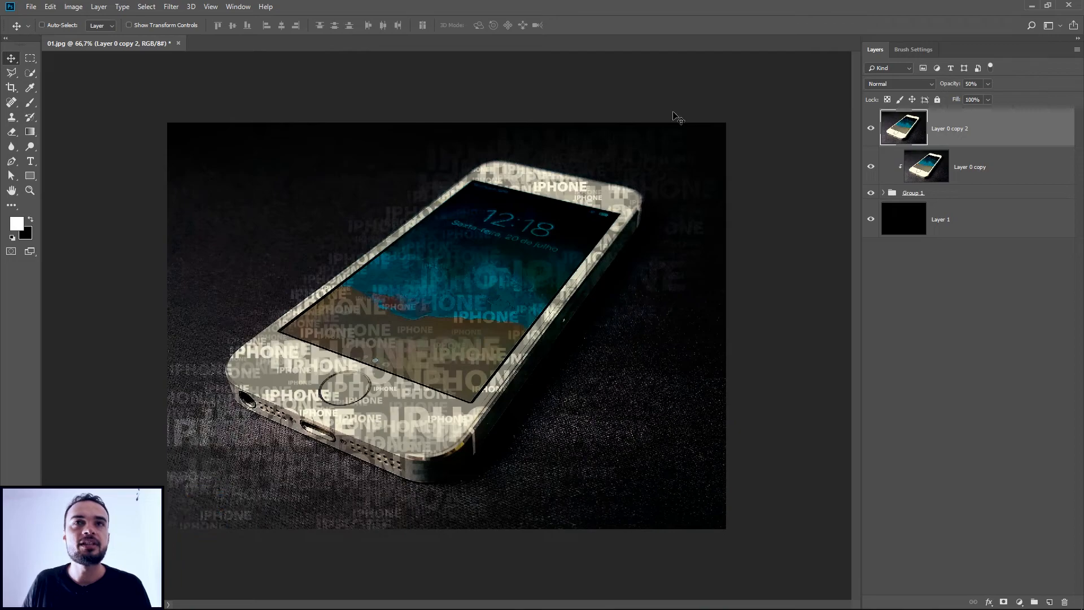
left_click(870, 128)
left_click(870, 128)
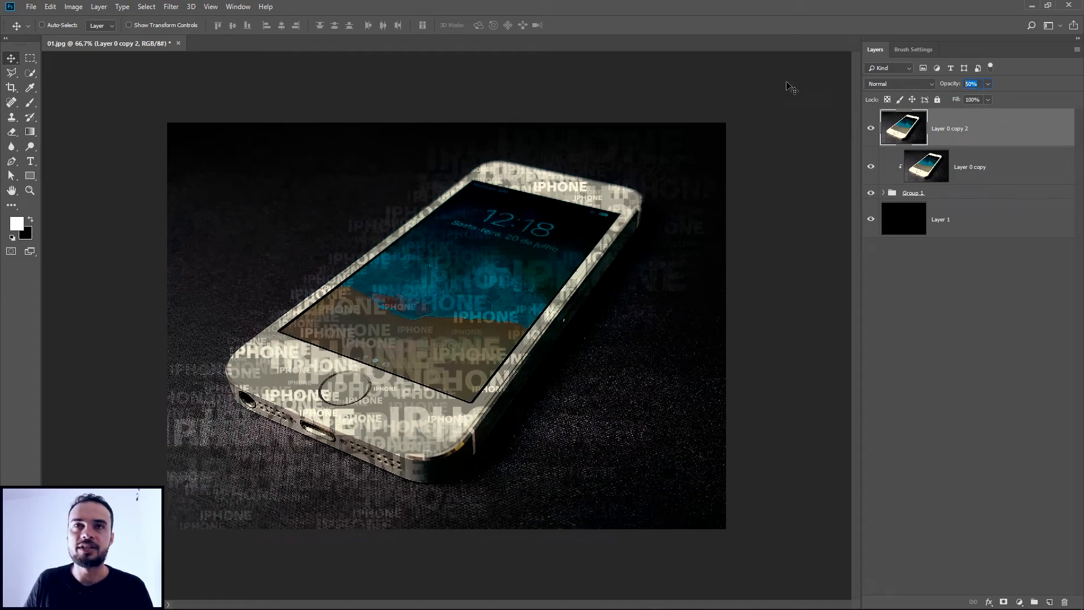
- Set the opacity of the duplicated phone photo layer to 30% and expand Group 1 to show its layers
type("30")
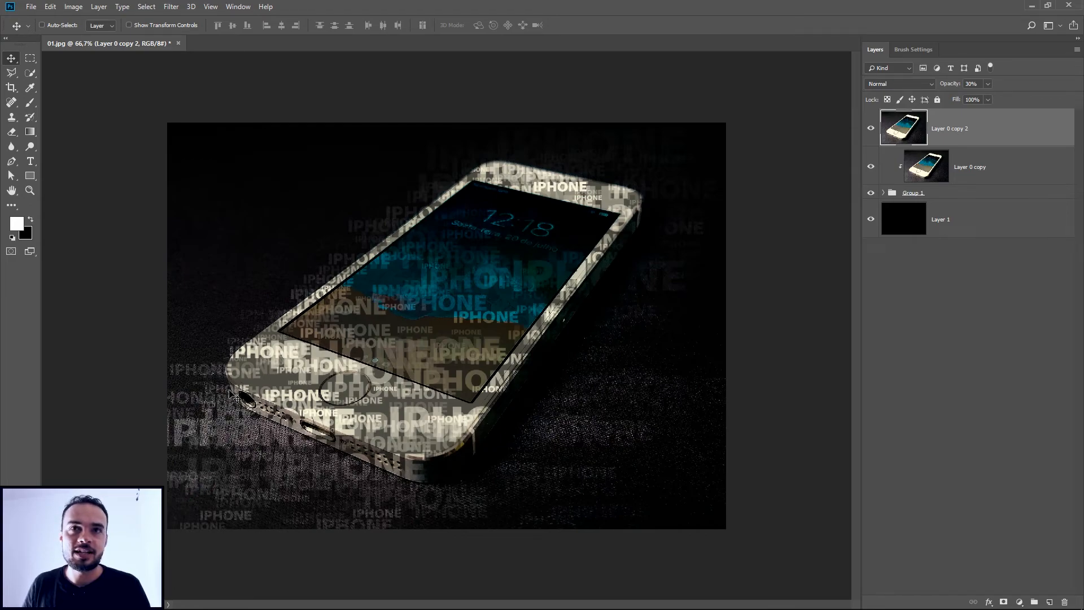
left_click(885, 193)
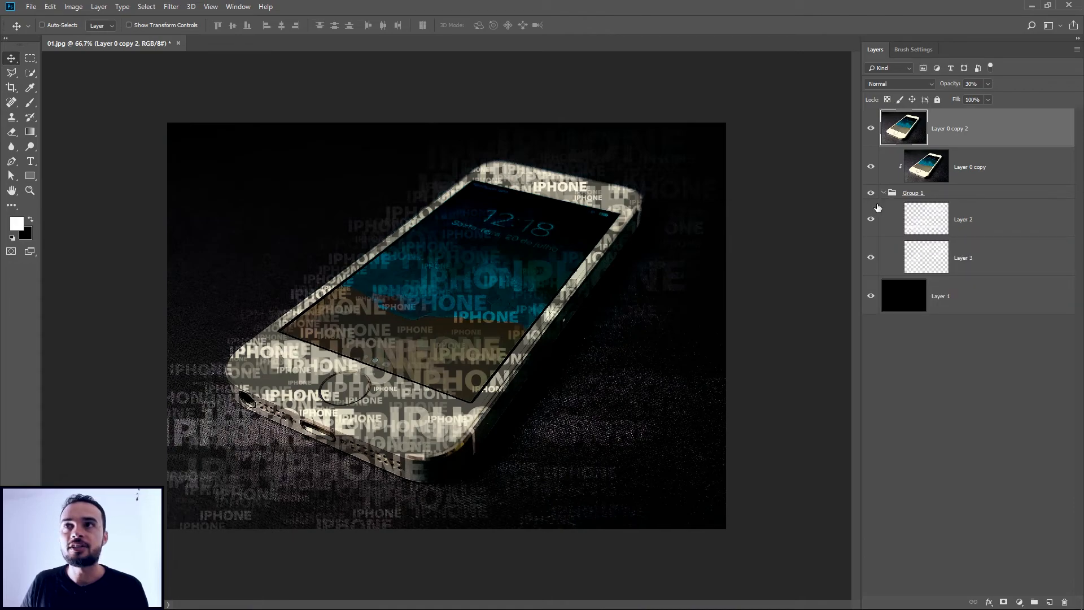